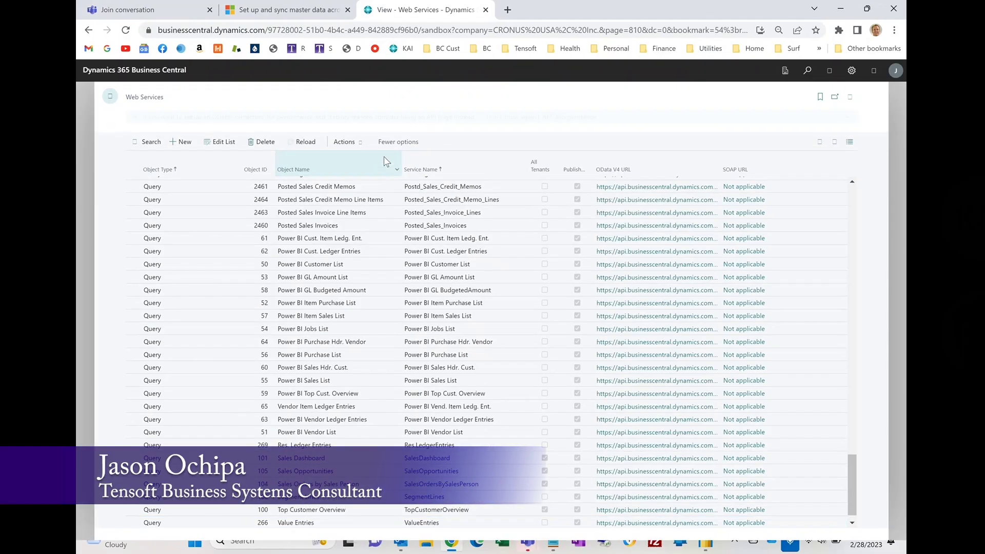
# Step: Scroll the Business Central Web Services list, then switch to the Power BI report window
pyautogui.scroll(3, 341, 296)
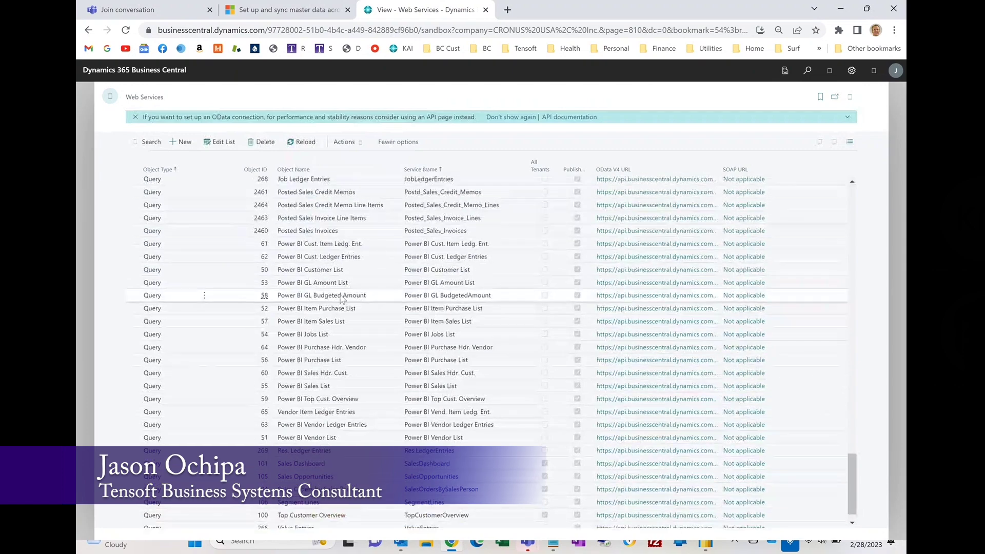
pyautogui.scroll(6, 341, 298)
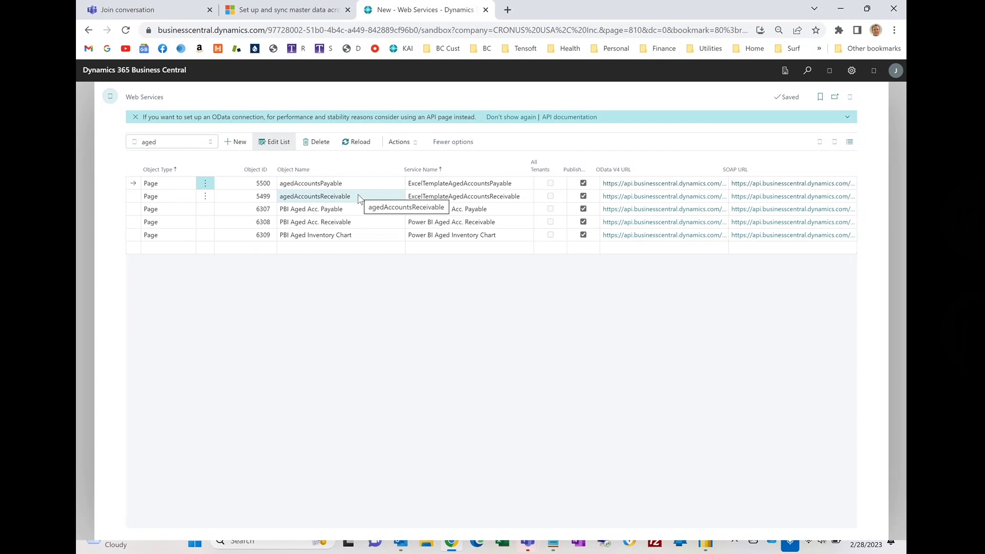
pyautogui.hotkey('alt', 'Tab')
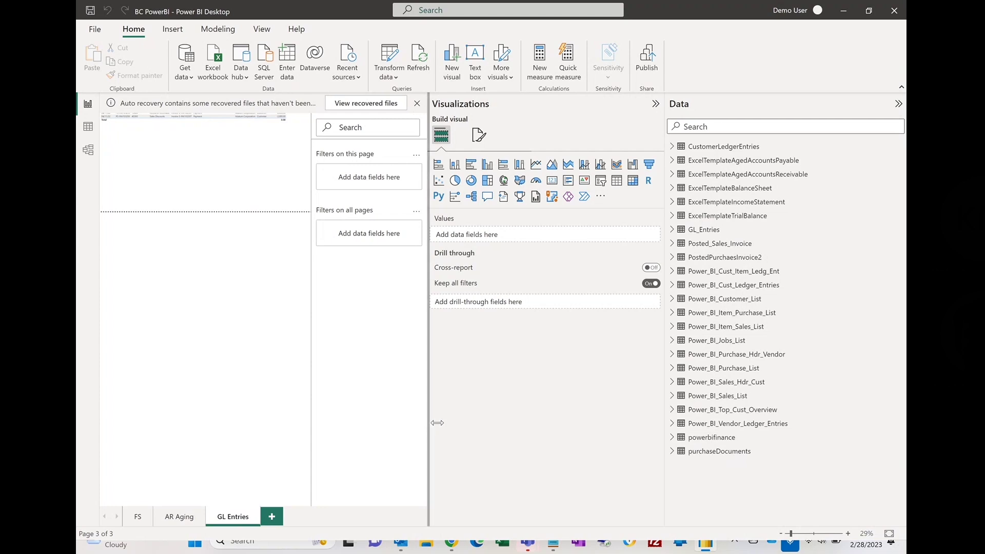
# Step: Widen the GL Entries report canvas and bring up Get data's common data sources
pyautogui.moveTo(430, 427); pyautogui.dragTo(560, 425)
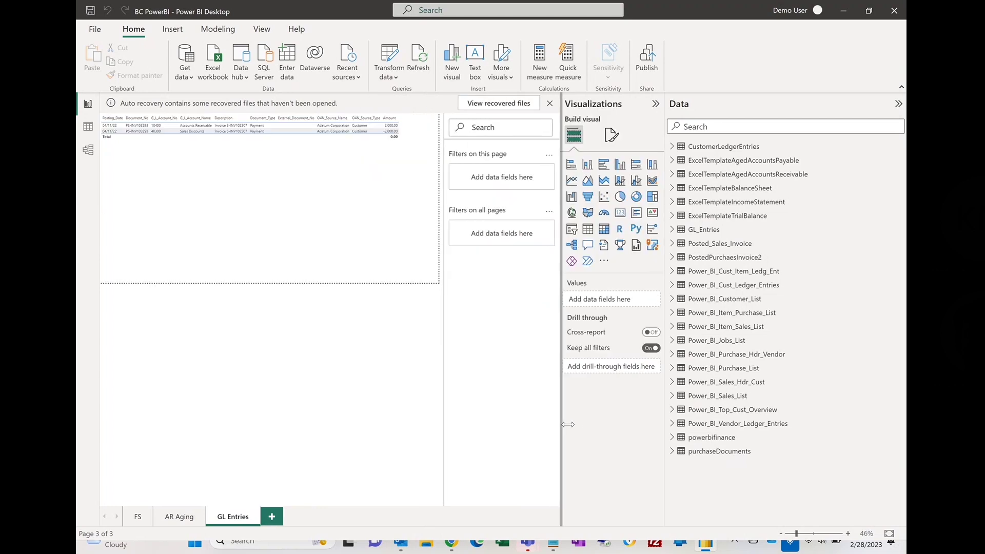
pyautogui.click(793, 15)
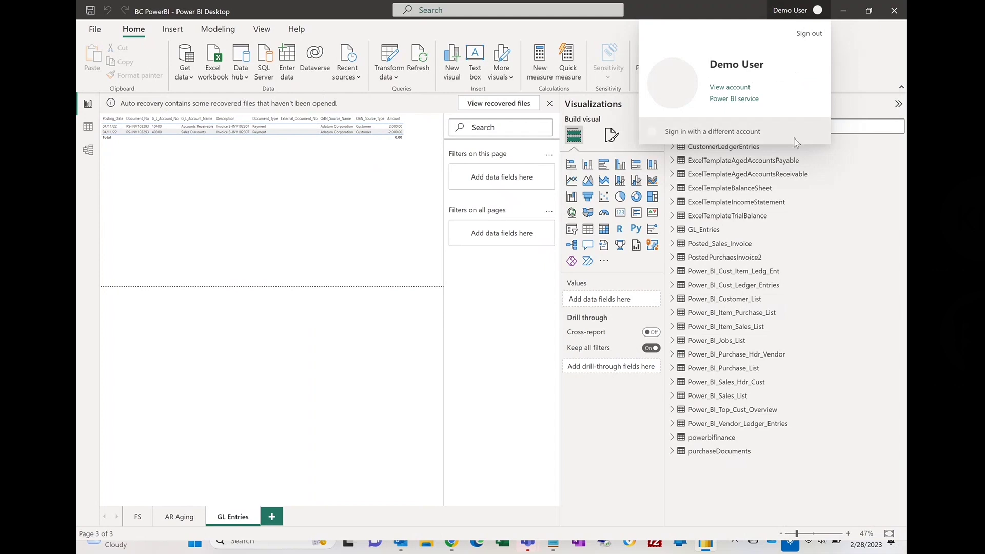
pyautogui.click(851, 76)
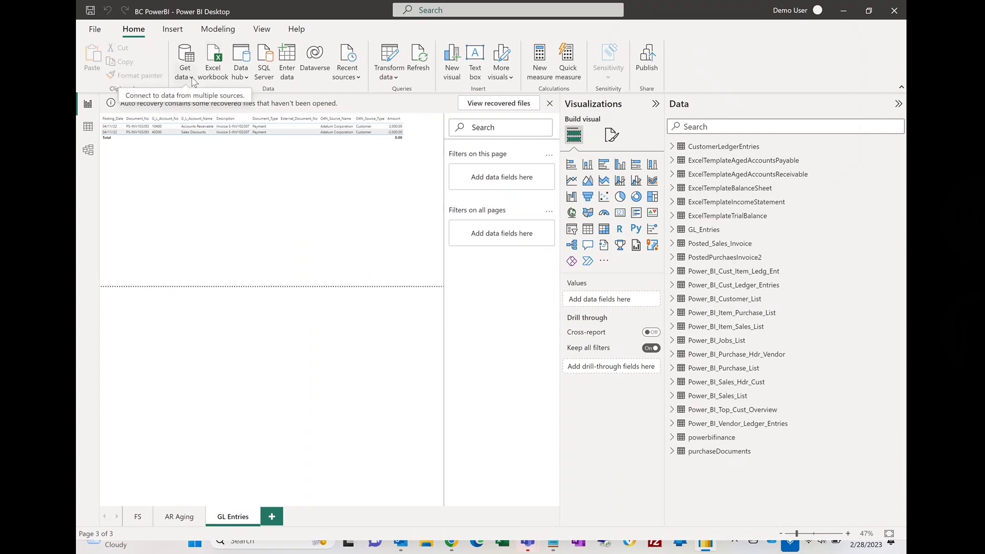
pyautogui.click(193, 80)
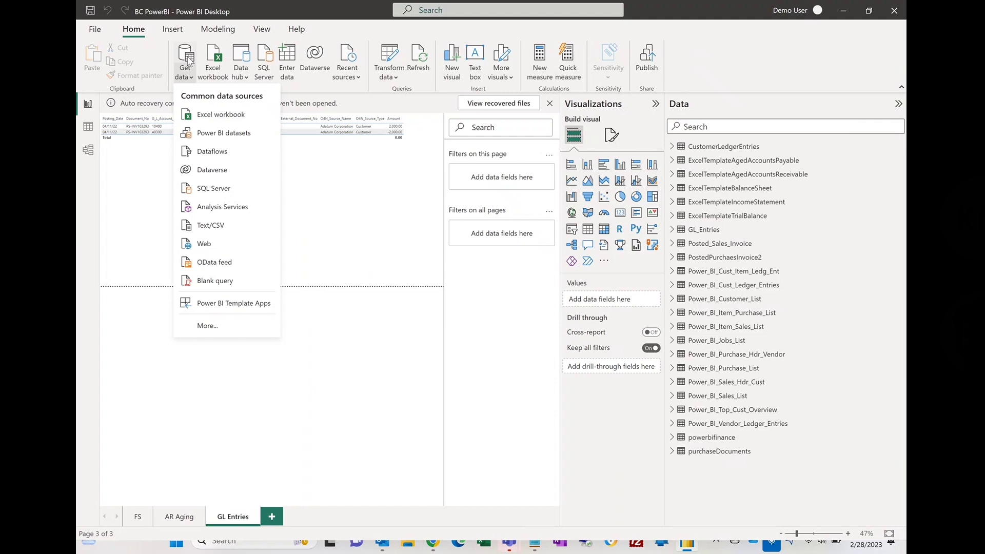
# Step: Connect to the Online Services Dynamics 365 Business Central connector with the signed-in account
pyautogui.click(209, 327)
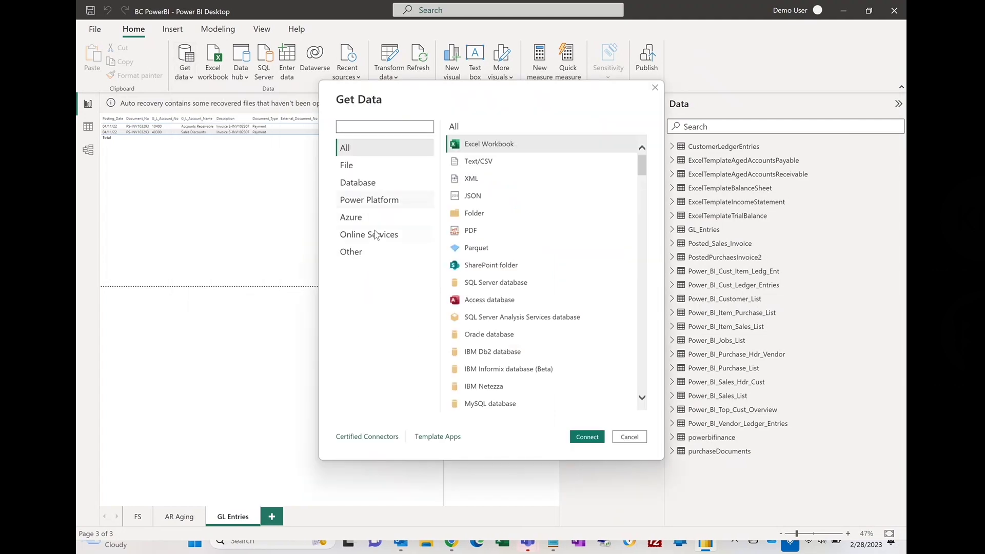
pyautogui.click(375, 234)
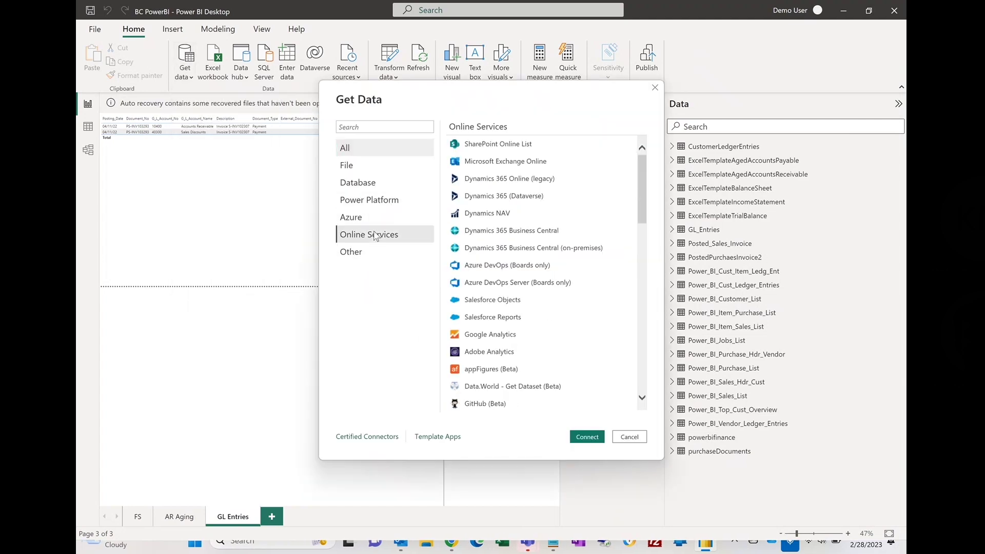
pyautogui.click(505, 231)
pyautogui.click(586, 436)
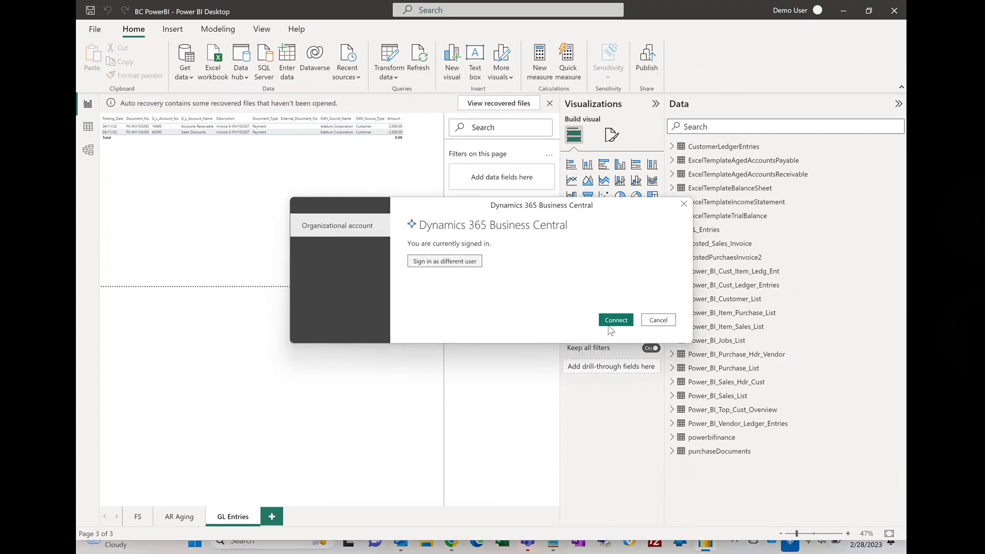
pyautogui.click(608, 327)
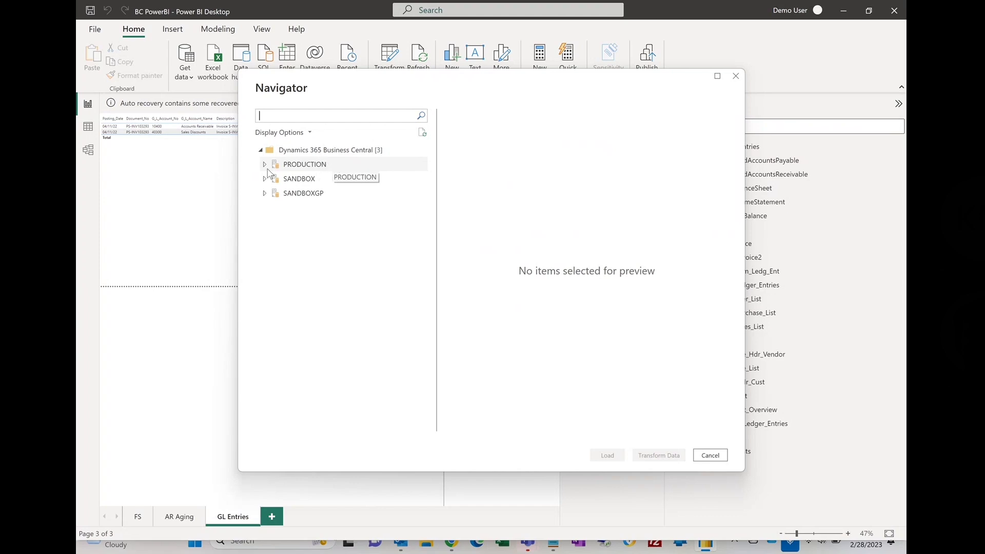
# Step: Expand PRODUCTION > My Company > Web Services (legacy) in the Navigator
pyautogui.click(265, 167)
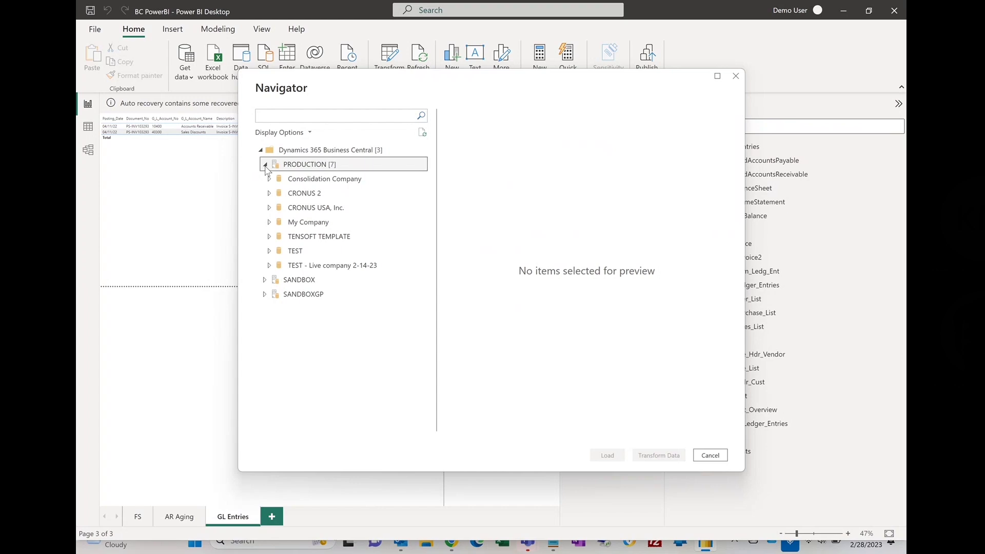
pyautogui.click(311, 224)
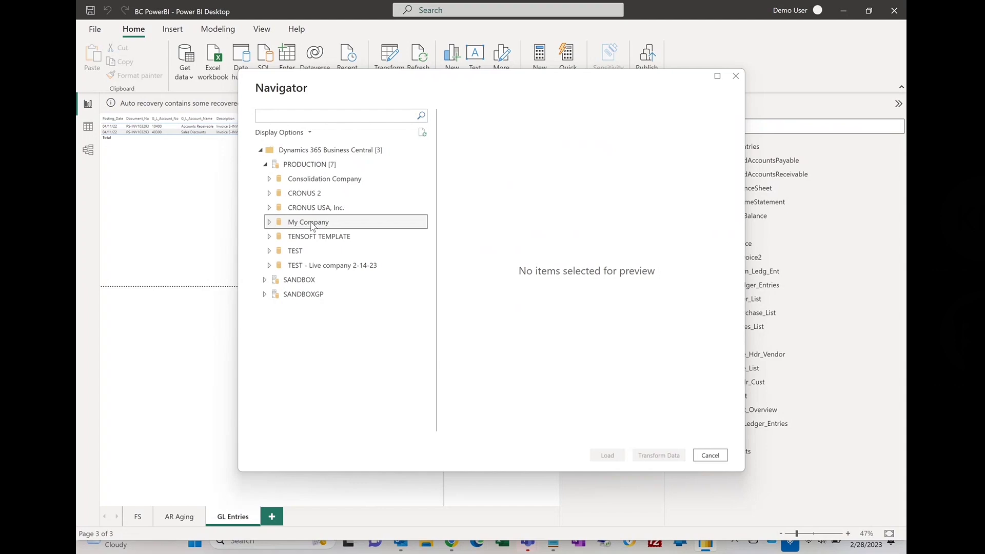
pyautogui.click(269, 224)
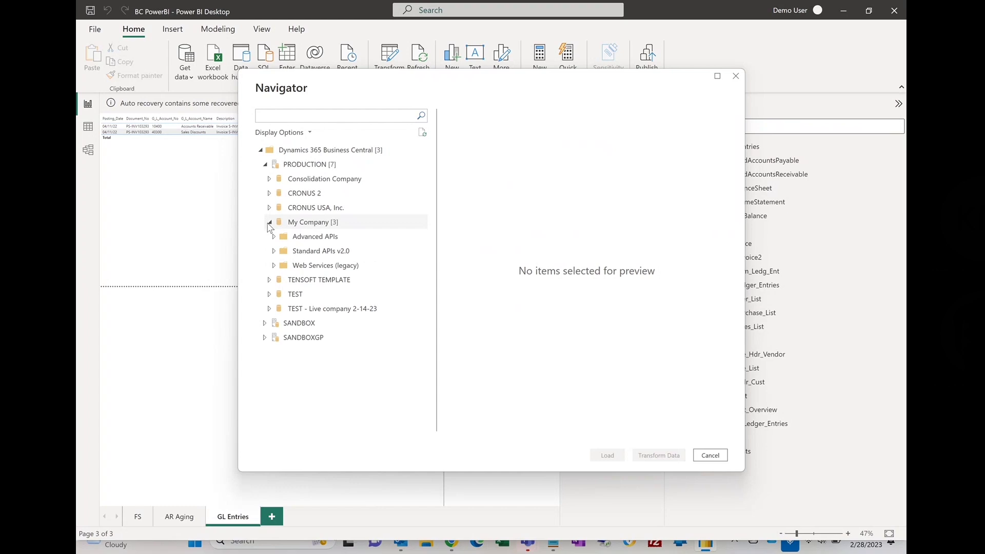
pyautogui.click(273, 266)
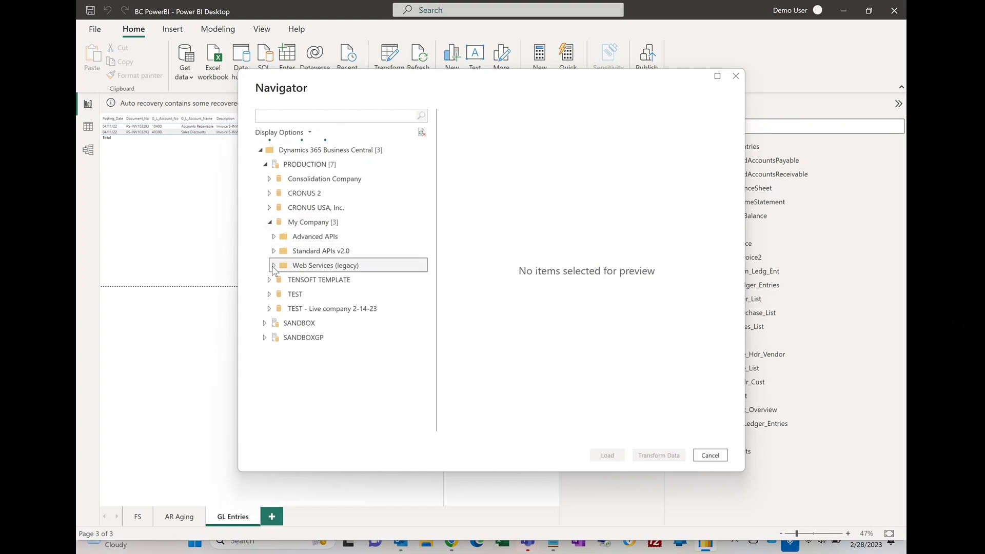
pyautogui.scroll(-5, 354, 326)
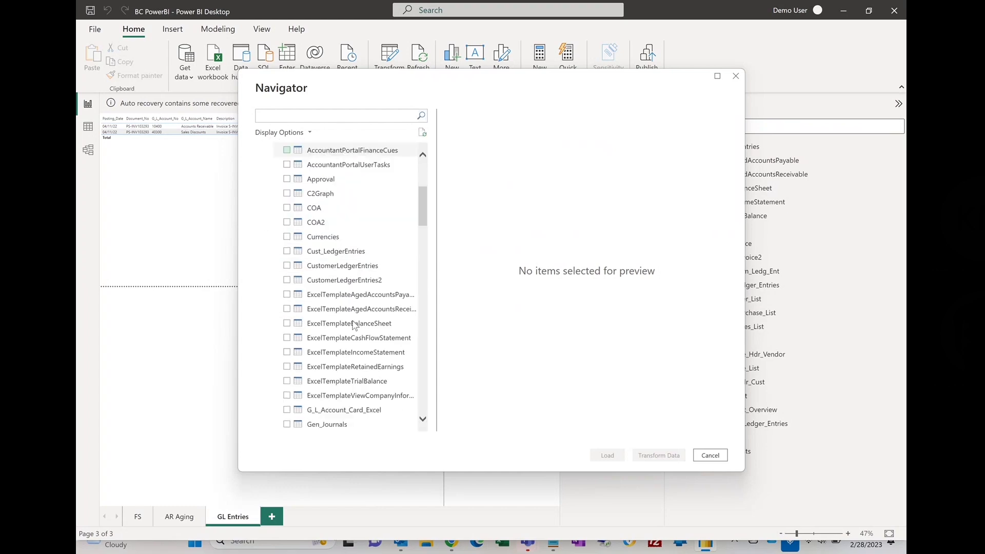
pyautogui.scroll(-5, 354, 326)
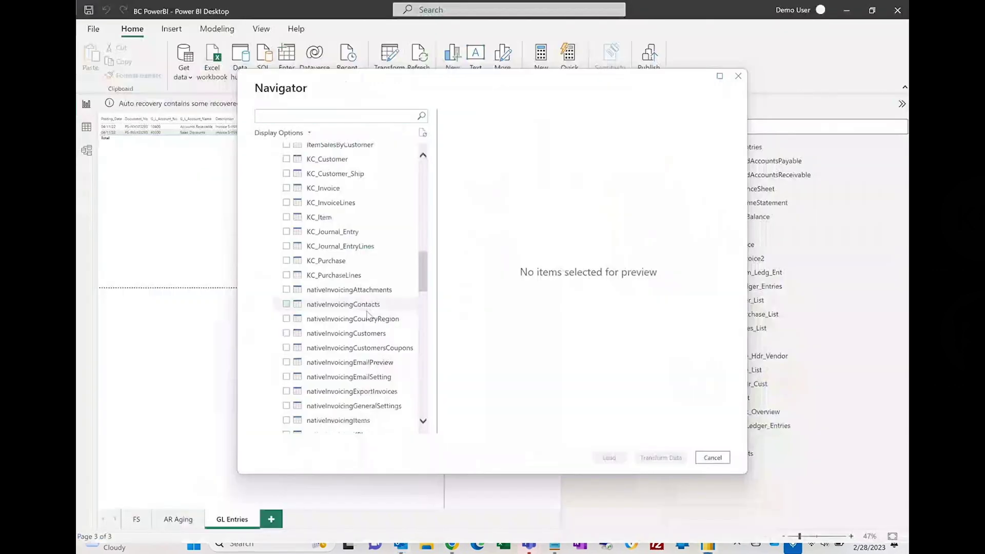
pyautogui.moveTo(422, 280); pyautogui.dragTo(428, 249)
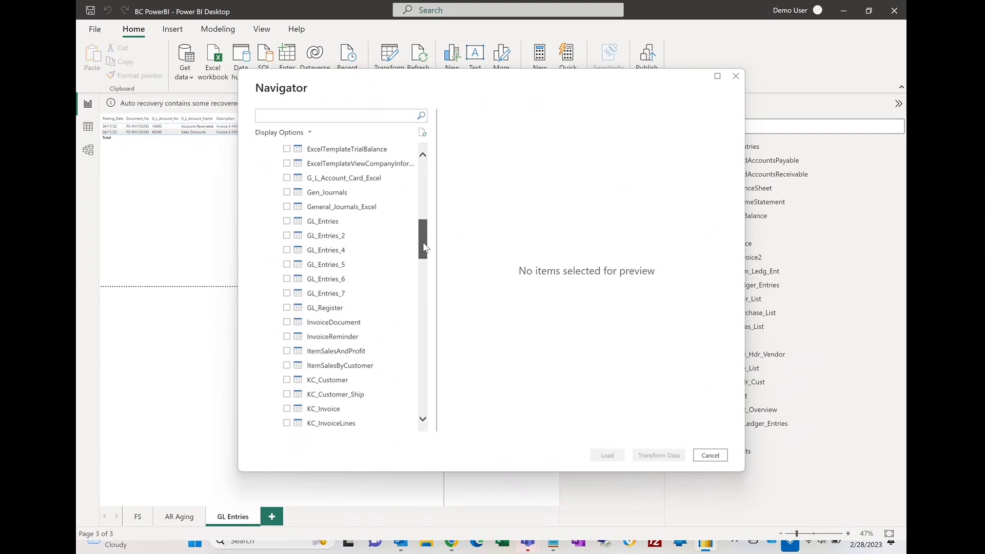
pyautogui.moveTo(423, 246); pyautogui.dragTo(424, 237)
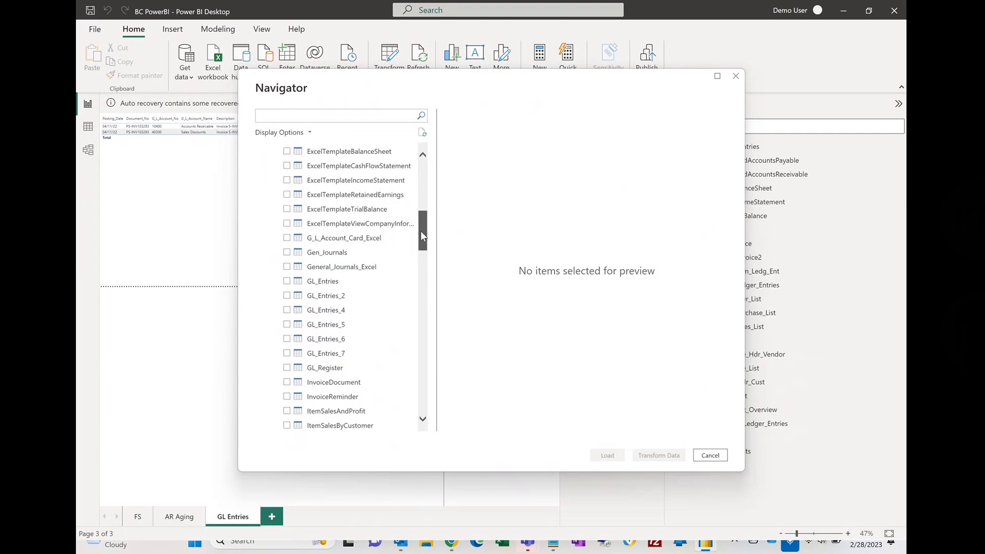
pyautogui.moveTo(421, 232); pyautogui.dragTo(410, 206)
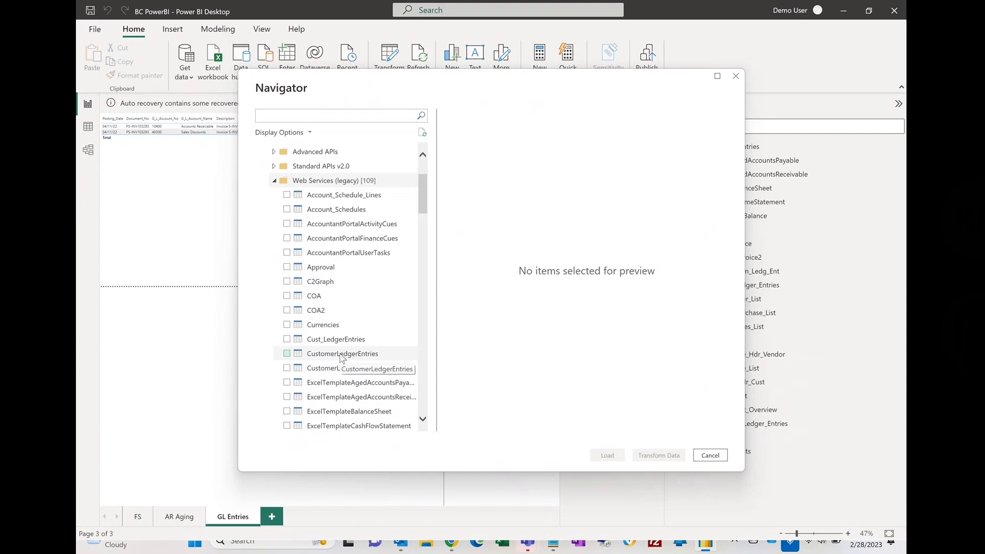
# Step: Cancel the Navigator, go to the zoomed-in FS page and select the Income Statement matrix
pyautogui.click(716, 457)
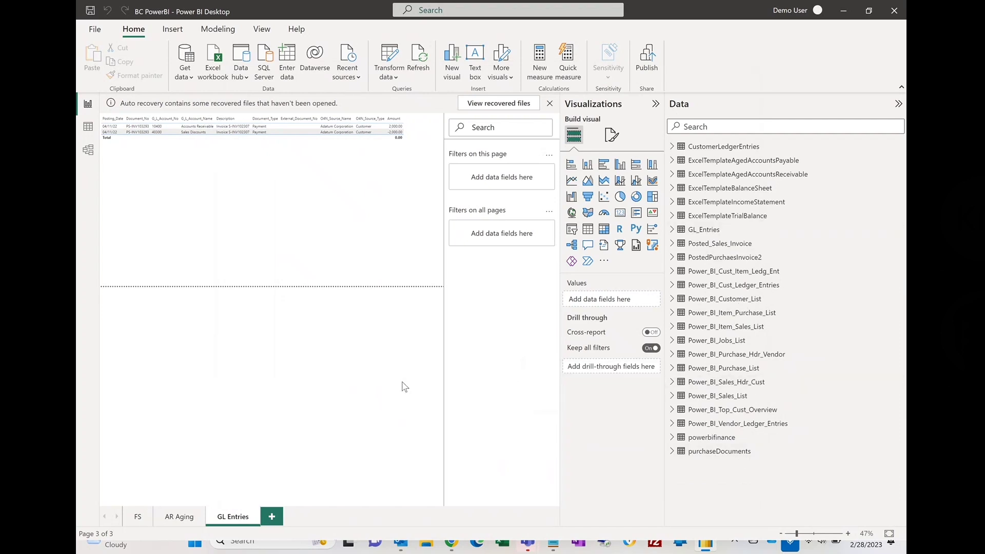
pyautogui.click(137, 522)
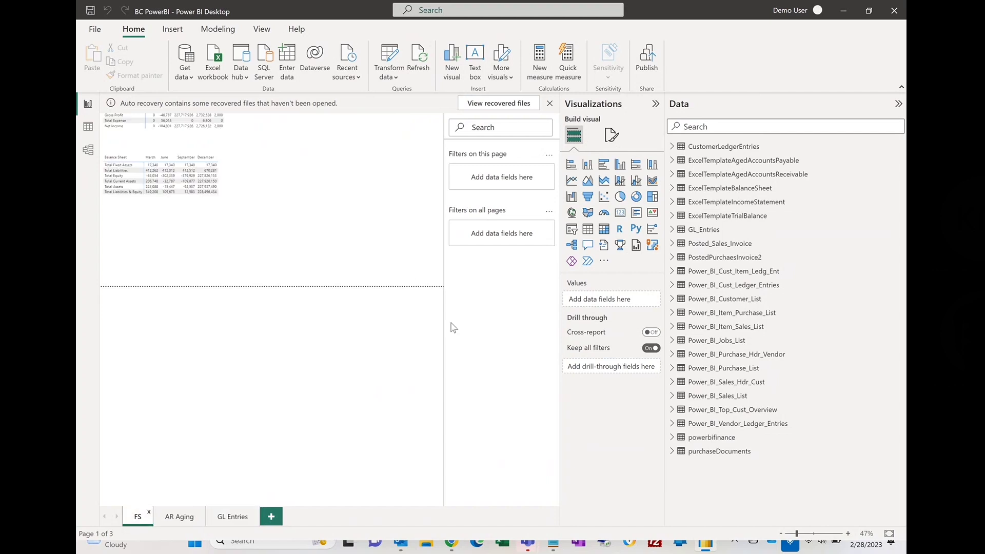
pyautogui.click(847, 534)
pyautogui.scroll(4, 326, 407)
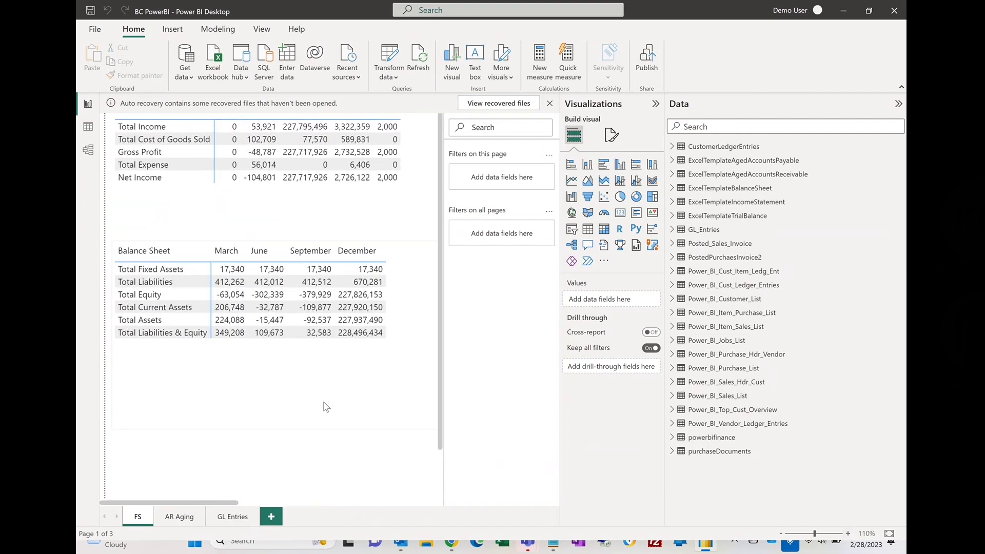
pyautogui.click(189, 152)
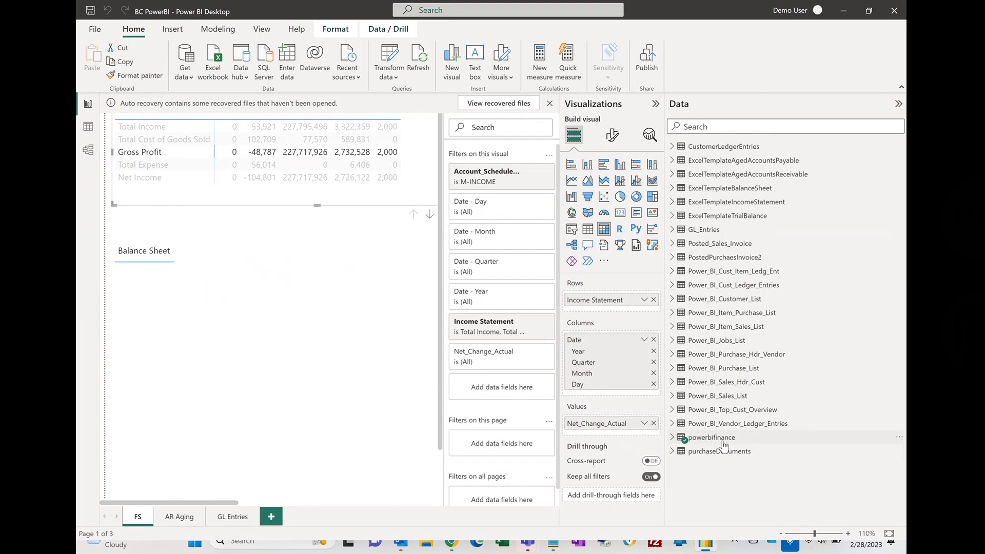
# Step: View powerbifinance in Data view and confirm Account_Schedule_Name holds only M-BALANCE and M-INCOME
pyautogui.click(88, 128)
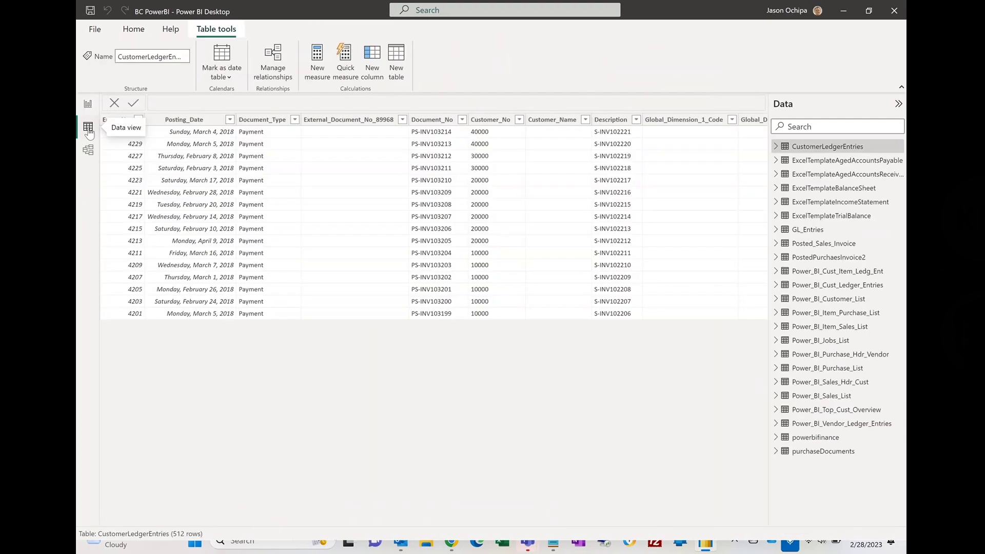
pyautogui.click(830, 438)
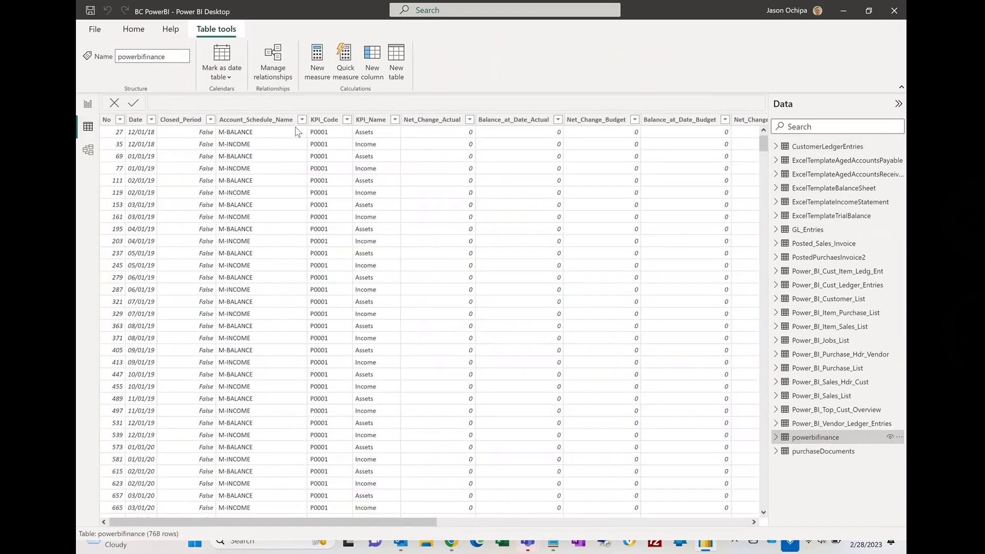
pyautogui.click(302, 120)
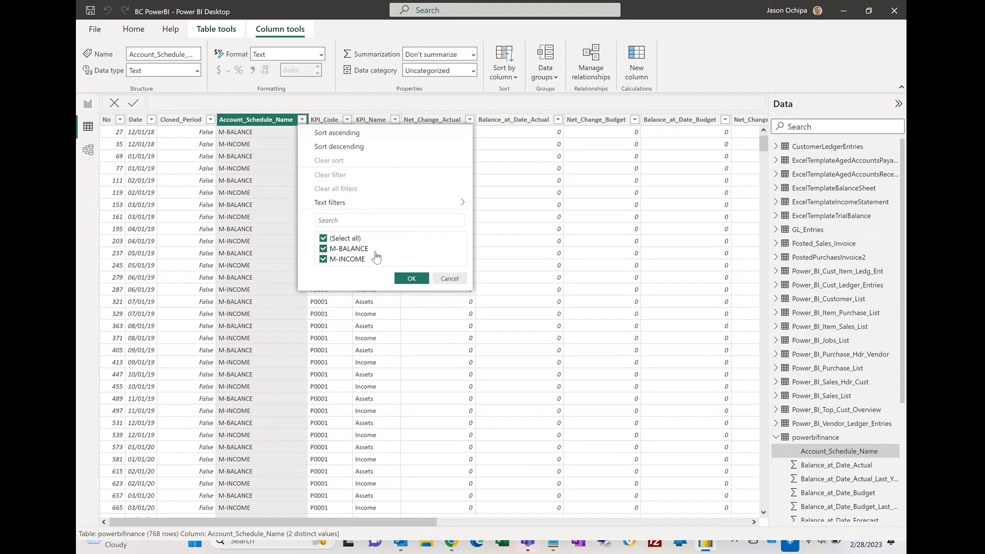
pyautogui.click(447, 278)
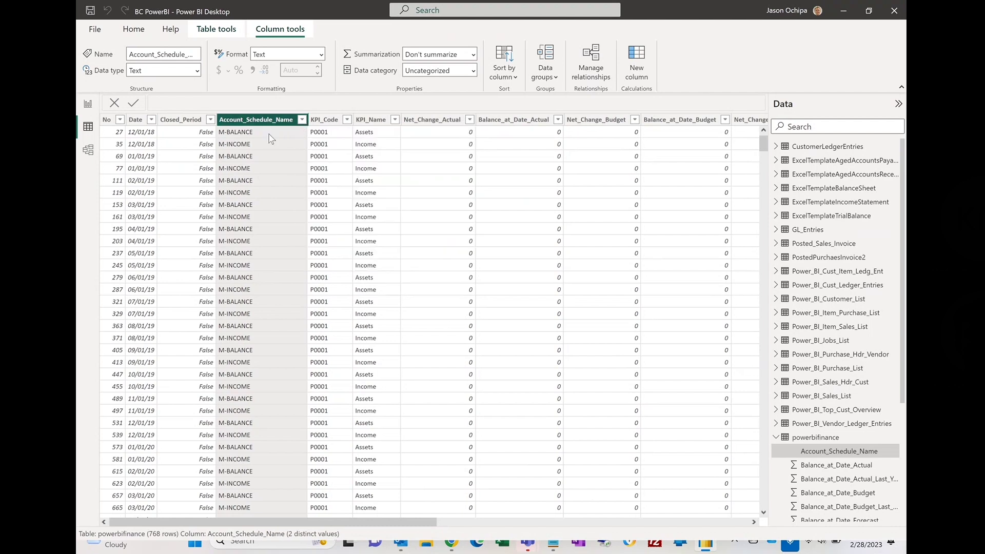
pyautogui.click(302, 119)
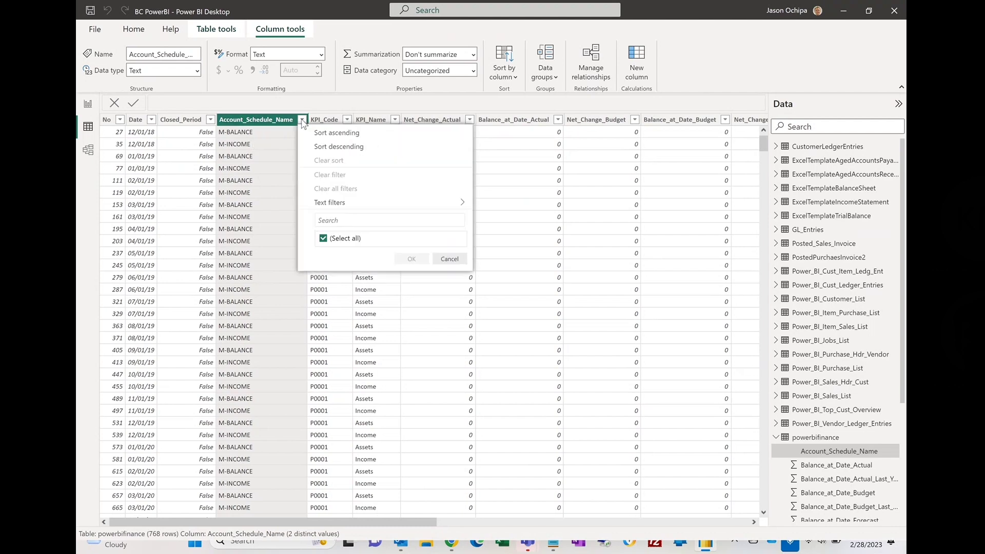
pyautogui.click(448, 277)
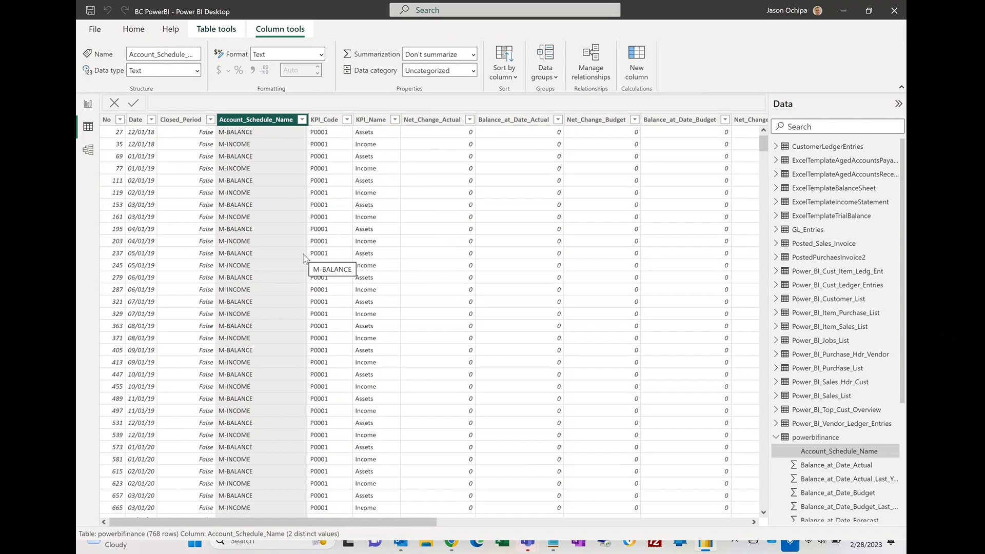
# Step: Back in Report view, expand the Income Statement matrix from years to quarters, then months
pyautogui.click(87, 104)
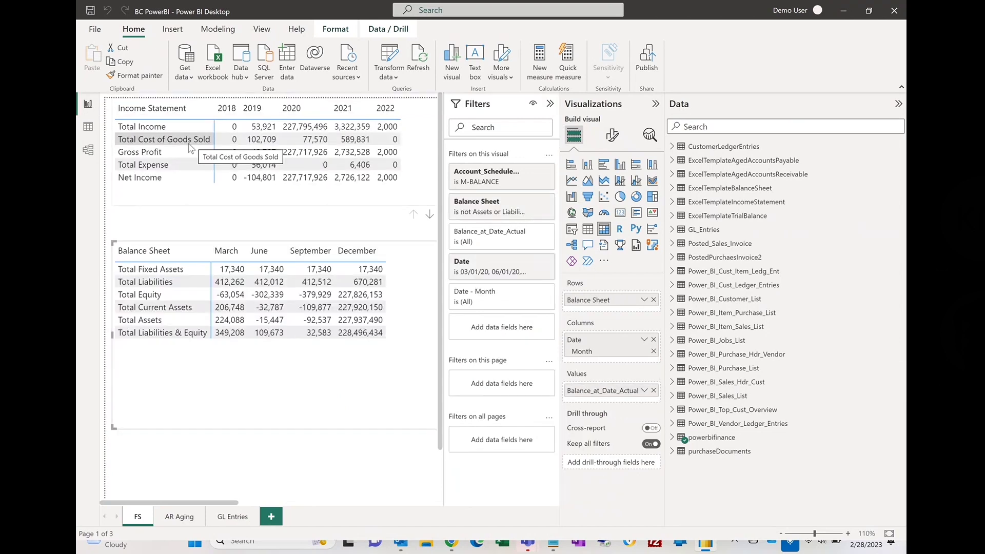
pyautogui.click(257, 248)
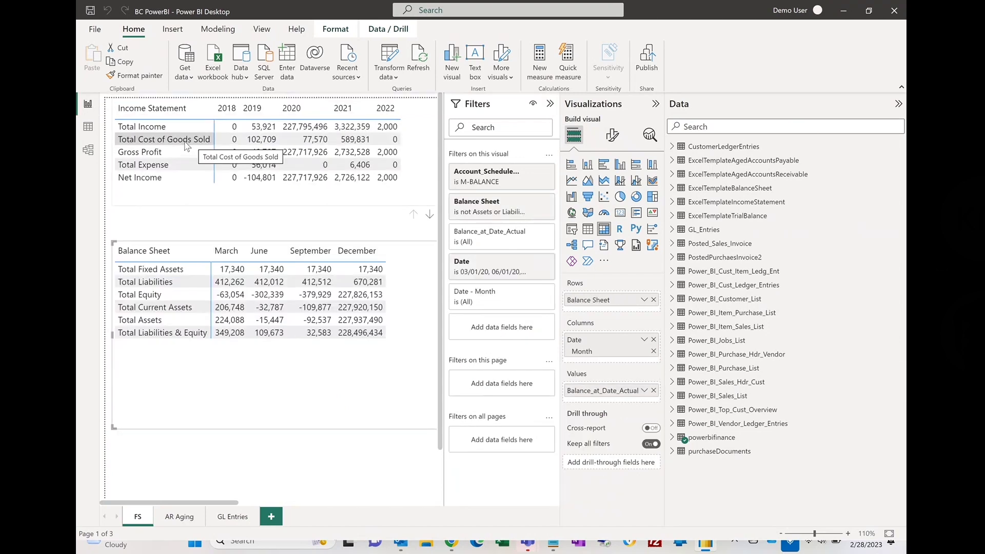
pyautogui.click(227, 113)
pyautogui.click(255, 111)
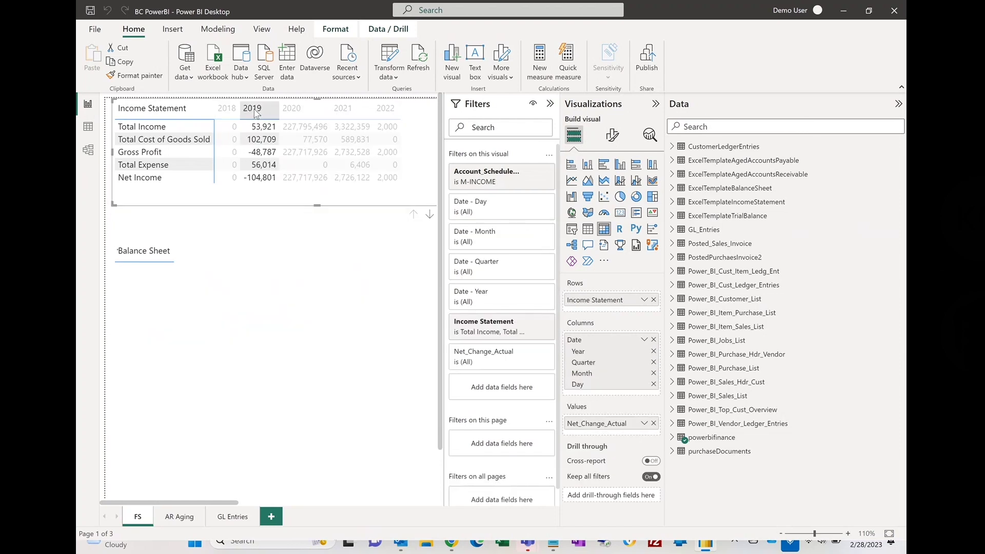
pyautogui.rightClick(255, 113)
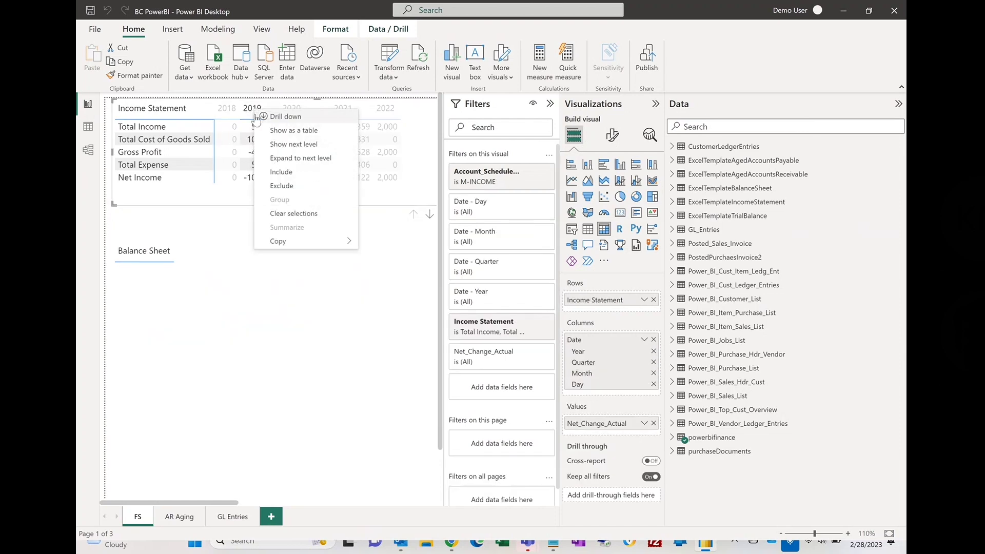
pyautogui.click(285, 158)
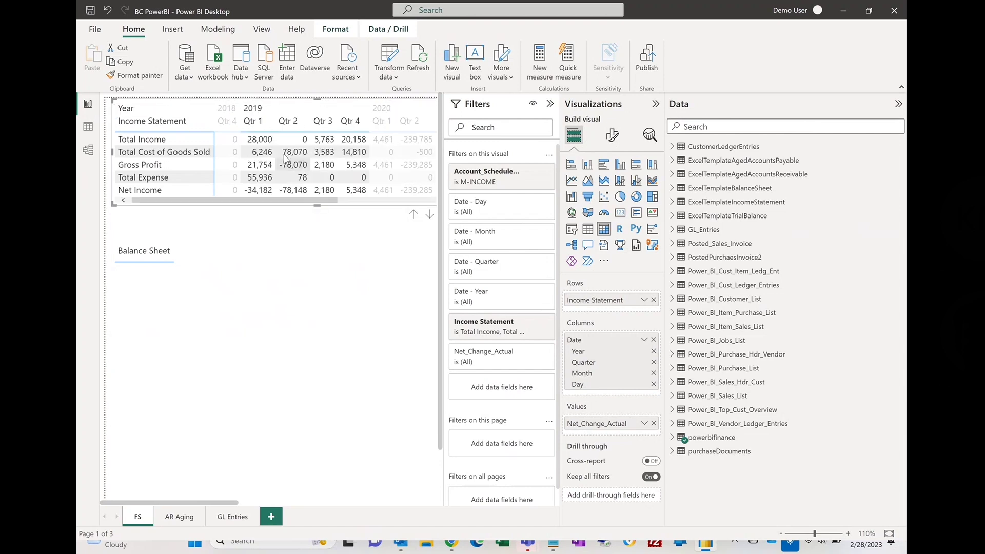
pyautogui.click(254, 126)
pyautogui.rightClick(255, 128)
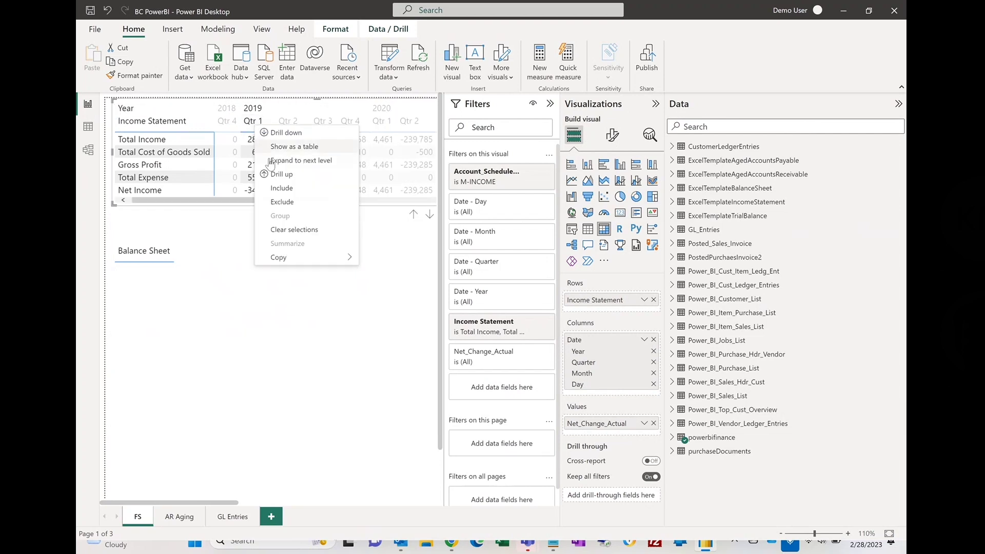
pyautogui.click(302, 161)
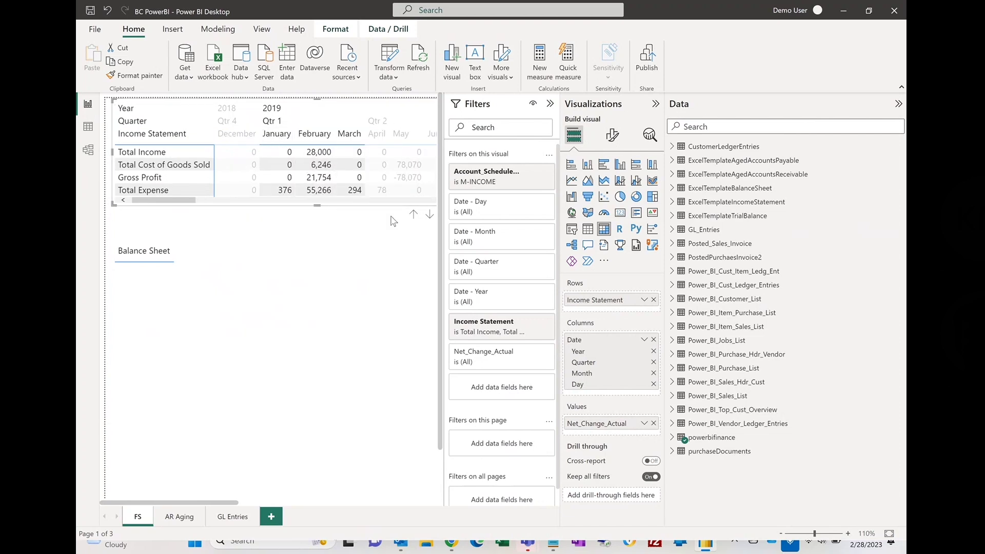
# Step: Collapse the Visualizations and Filters panes and enlarge the Income Statement matrix
pyautogui.click(655, 104)
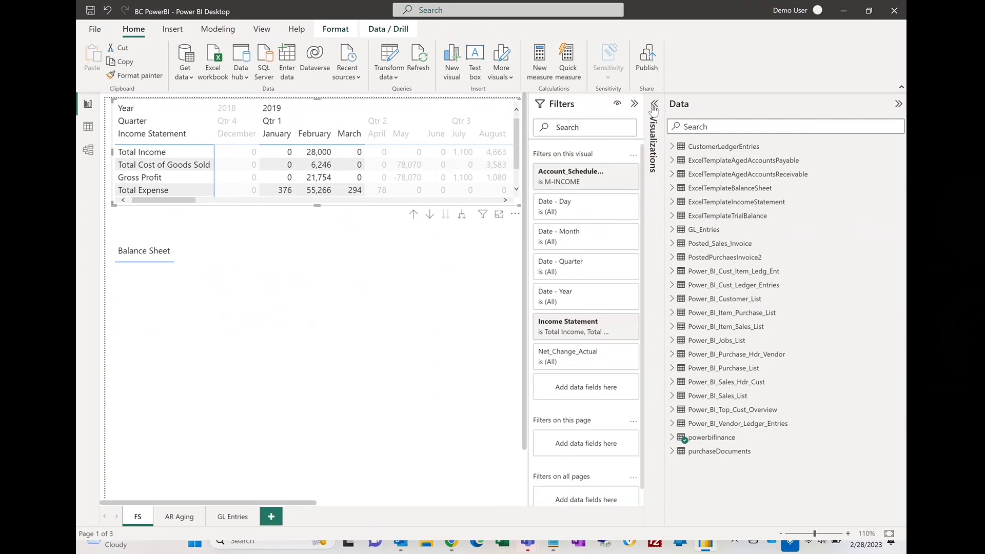
pyautogui.click(635, 105)
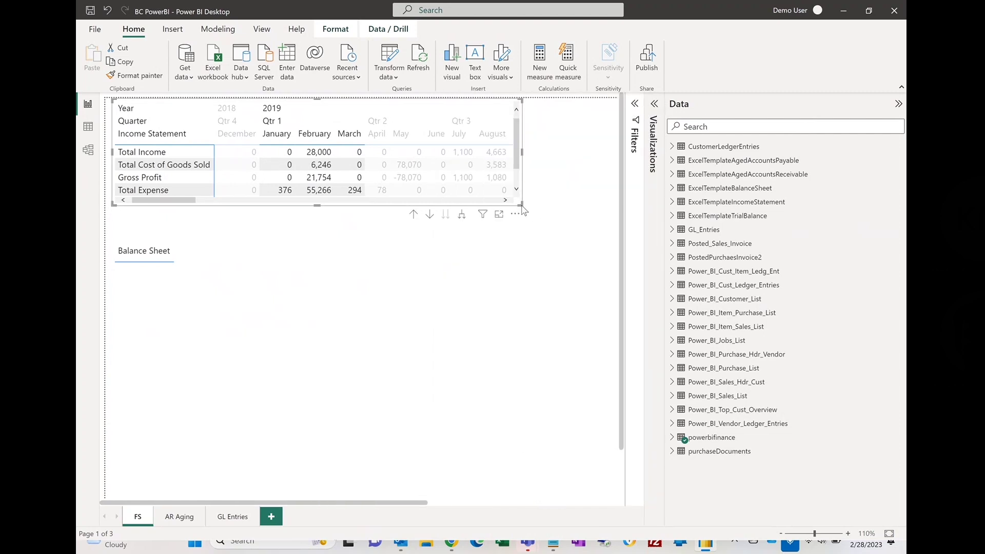
pyautogui.moveTo(522, 209); pyautogui.dragTo(553, 244)
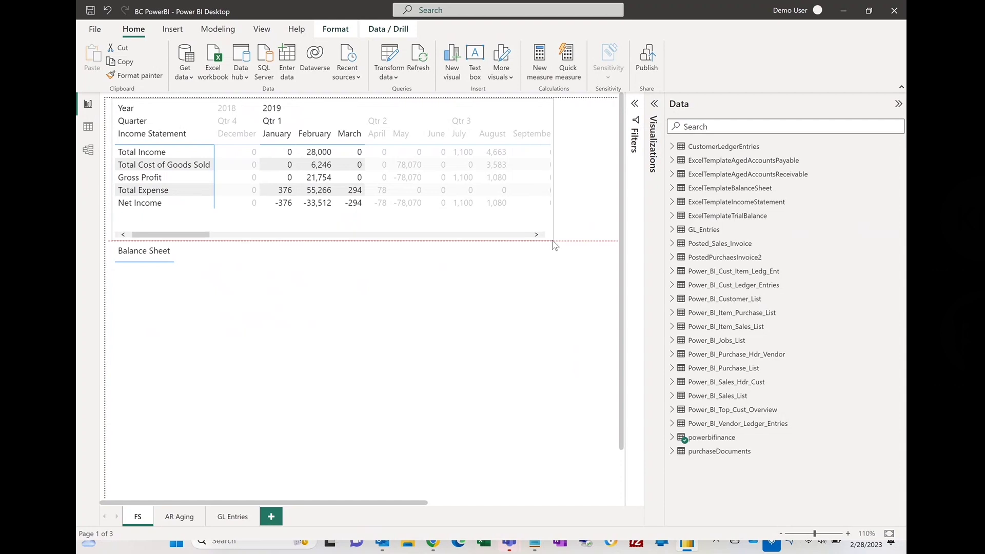
# Step: Drill the Income Statement matrix back up from months to quarters to yearly totals
pyautogui.click(275, 125)
pyautogui.rightClick(276, 124)
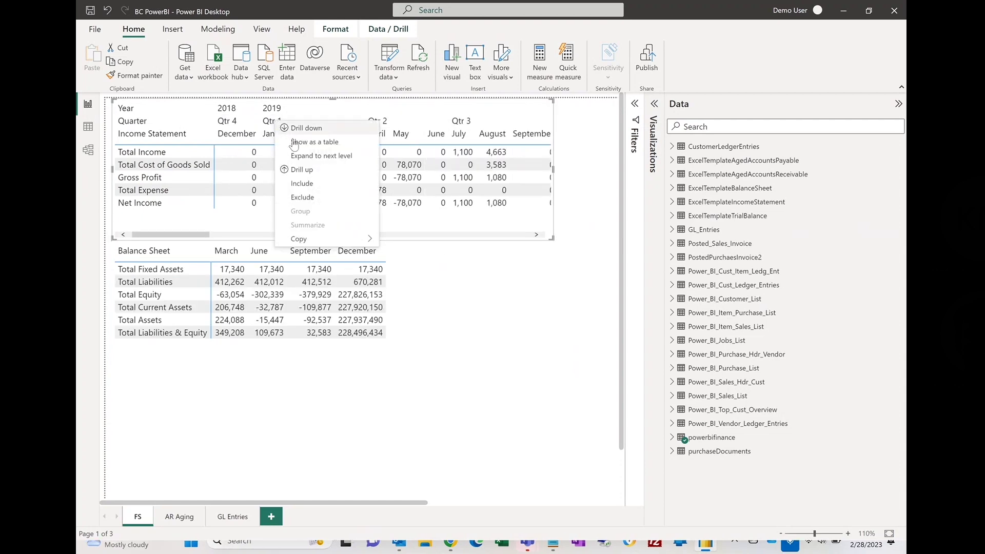
pyautogui.click(312, 172)
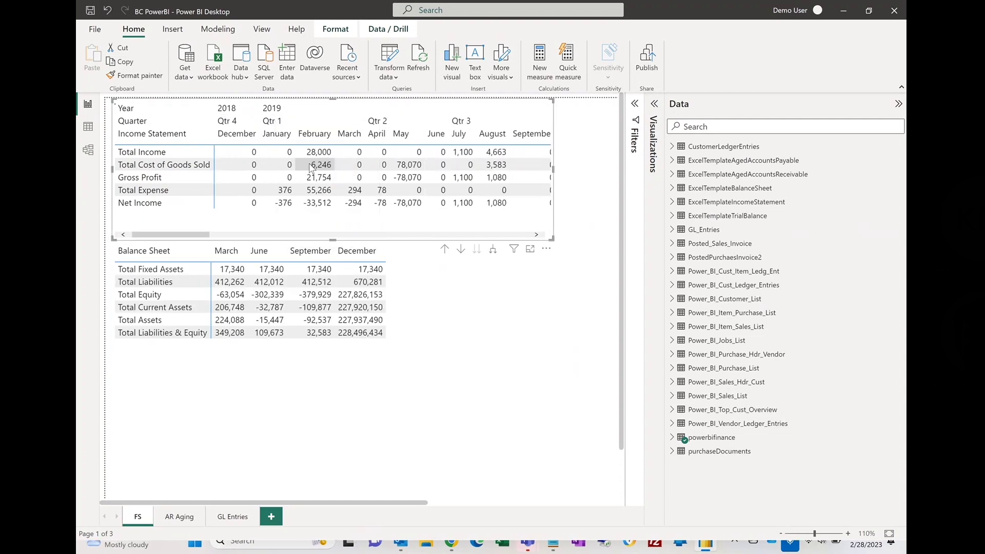
pyautogui.rightClick(259, 122)
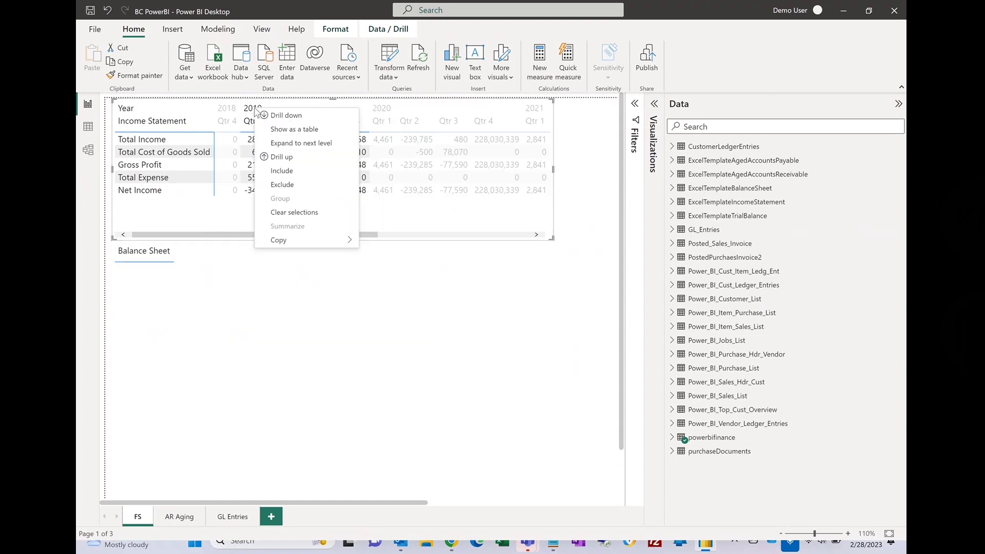
pyautogui.click(281, 157)
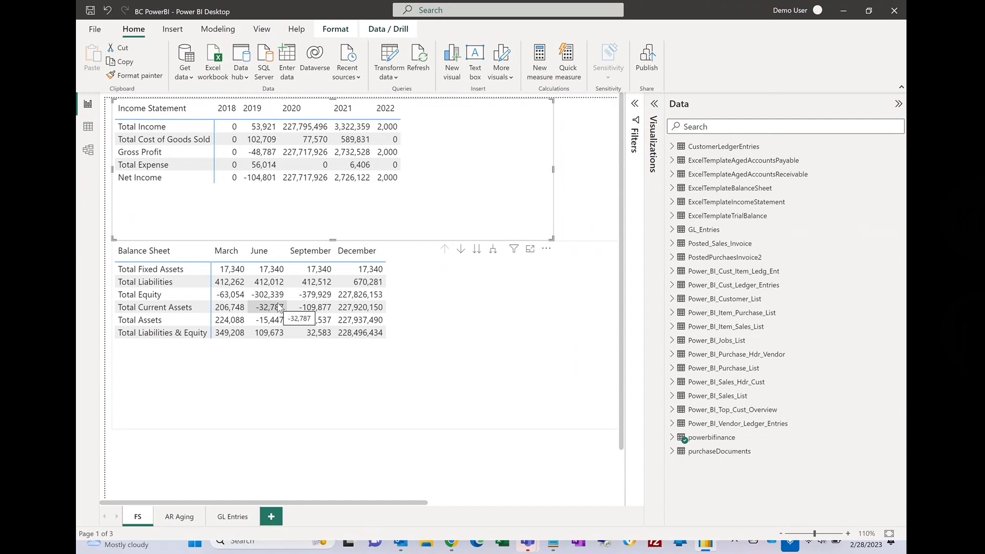
# Step: Cross-filter by the Balance Sheet's Total Equity row, then open the AR Aging page
pyautogui.click(173, 298)
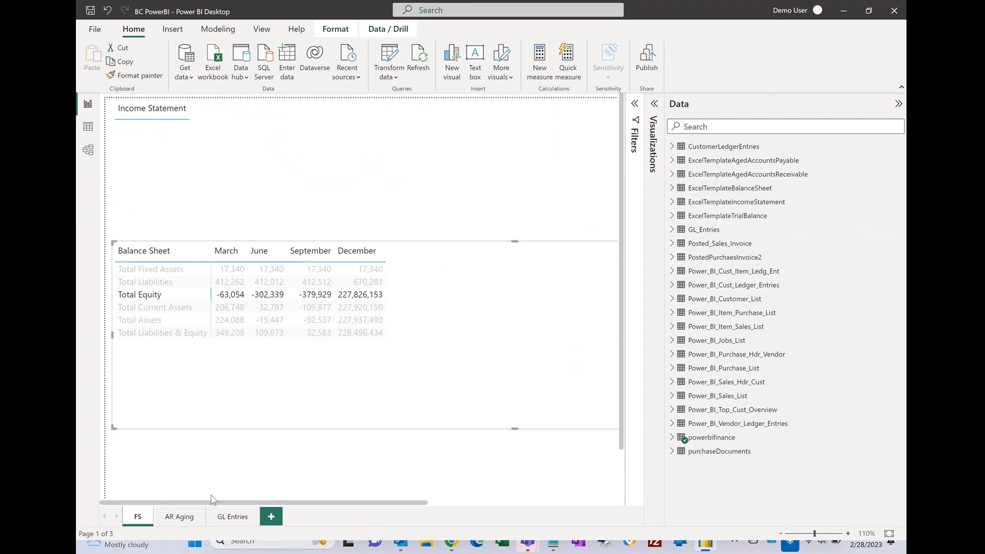
pyautogui.click(181, 517)
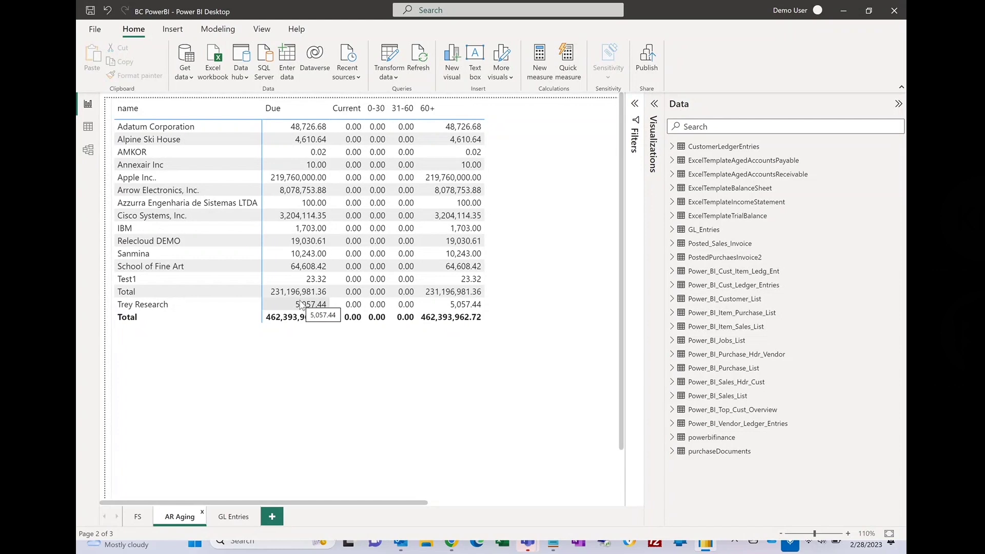
# Step: Select the Sales Discounts entry on GL Entries, review GL_Entries rows in Data view, then return
pyautogui.click(229, 520)
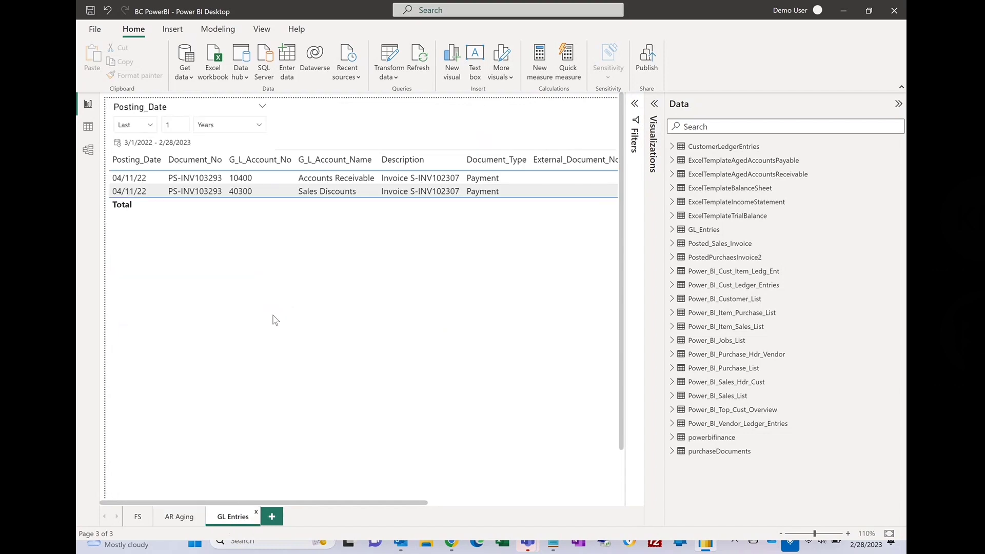
pyautogui.click(302, 194)
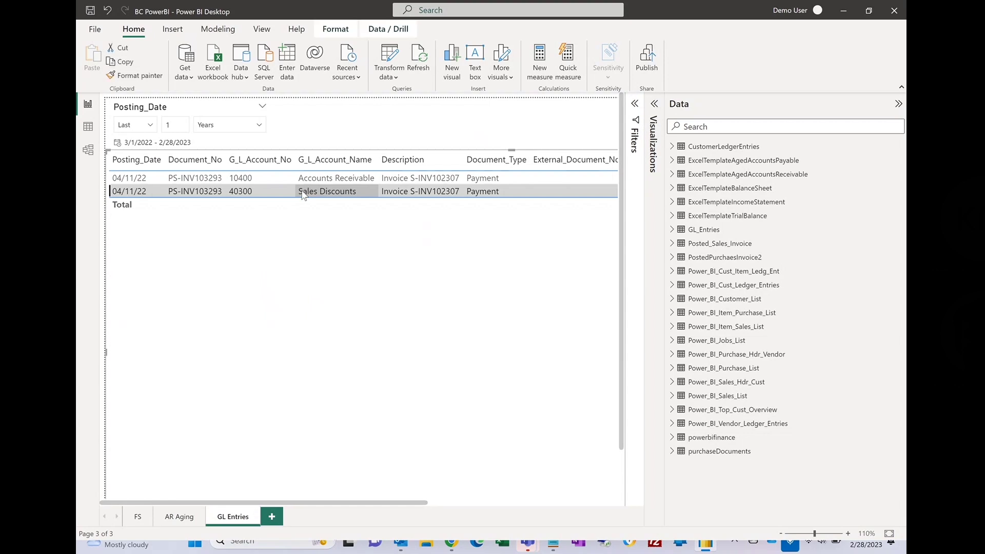
pyautogui.click(672, 230)
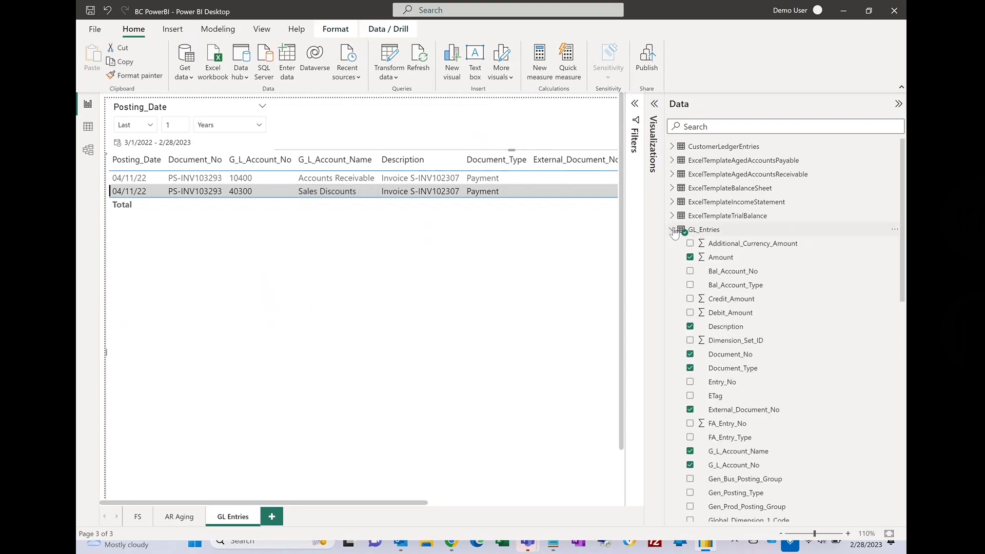
pyautogui.click(88, 127)
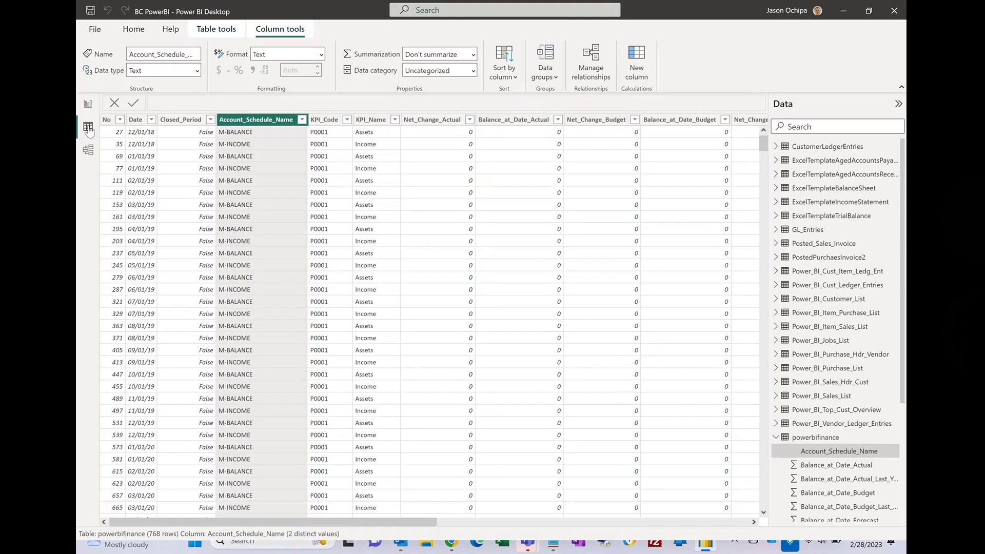
pyautogui.click(805, 231)
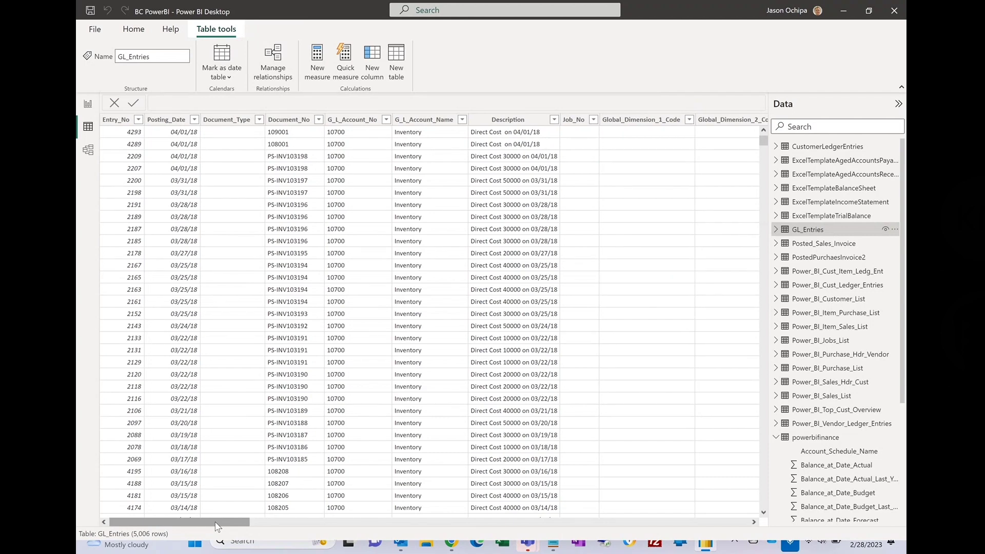
pyautogui.click(218, 525)
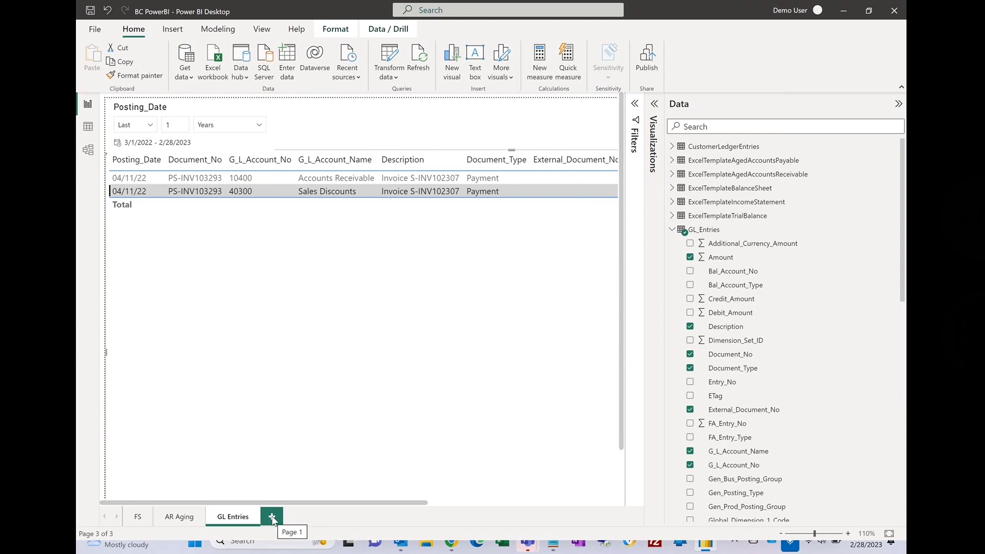
# Step: Add Page 1 with an enlarged matrix: Posting_Date columns, G_L_Account_No rows, Amount values
pyautogui.click(271, 517)
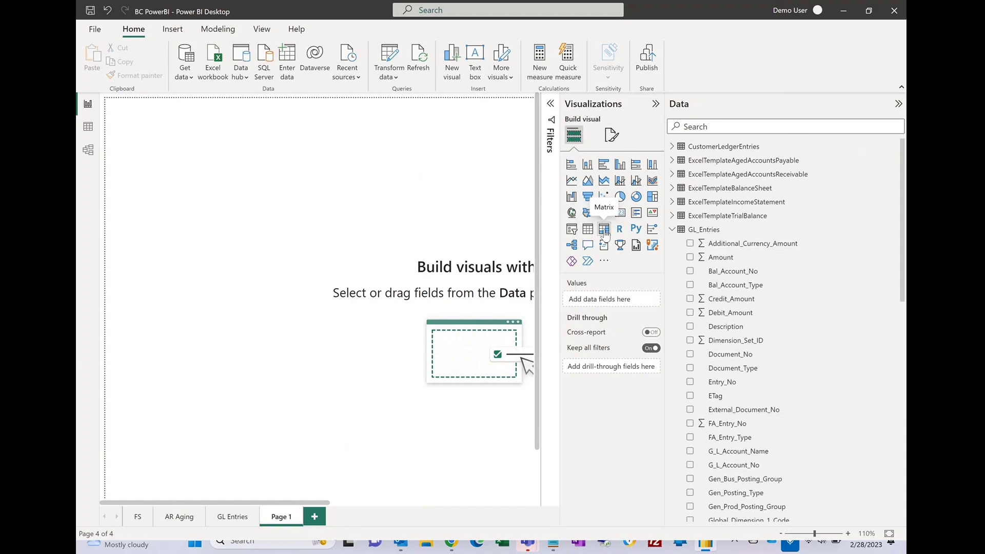
pyautogui.click(604, 232)
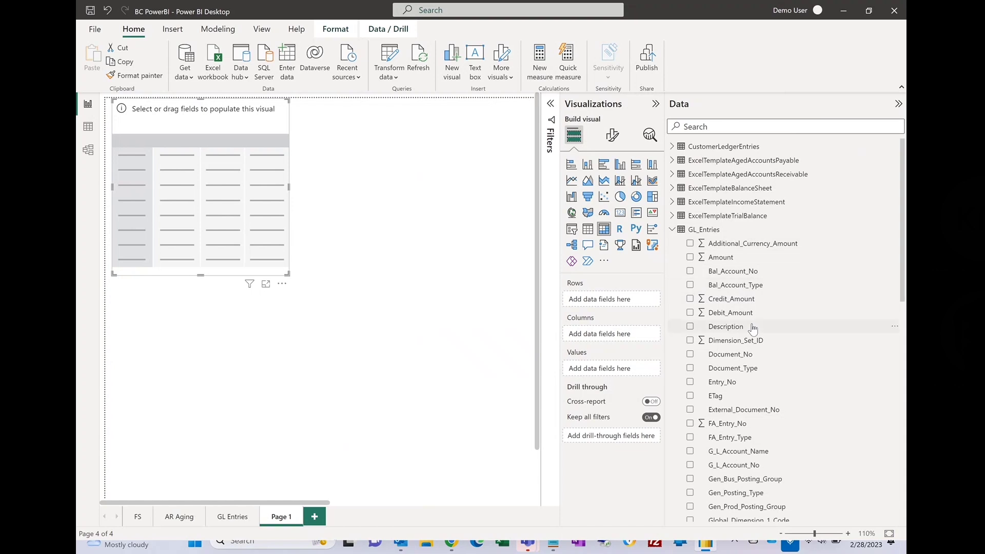
pyautogui.scroll(-5, 757, 342)
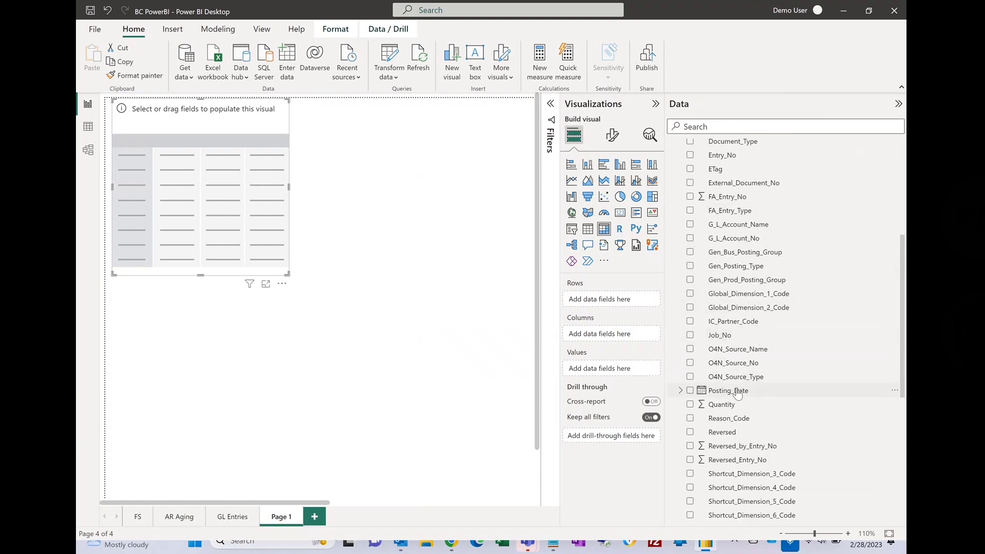
pyautogui.moveTo(737, 394); pyautogui.dragTo(613, 339)
pyautogui.scroll(1, 749, 308)
pyautogui.moveTo(738, 282); pyautogui.dragTo(620, 301)
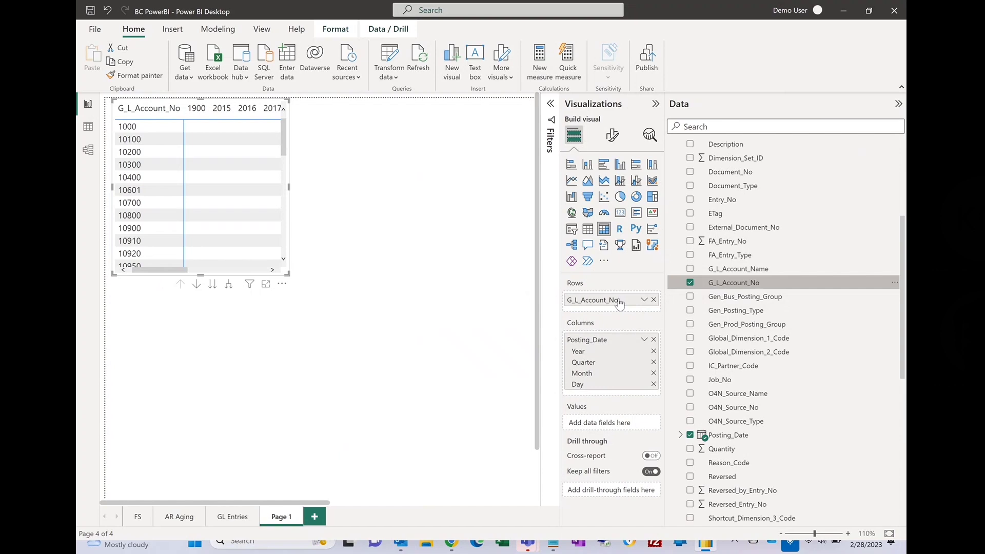
pyautogui.scroll(1, 744, 256)
pyautogui.scroll(5, 743, 257)
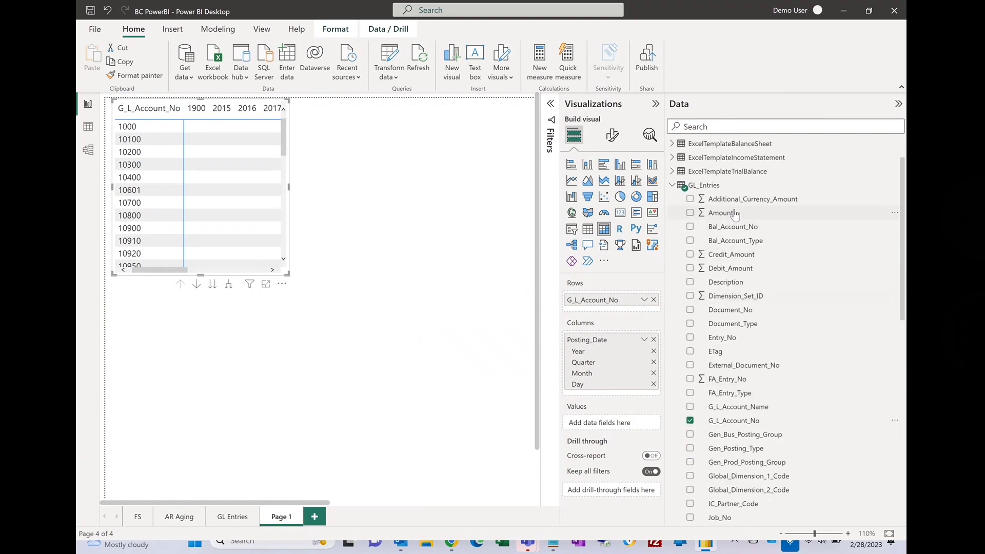
pyautogui.moveTo(733, 213); pyautogui.dragTo(624, 424)
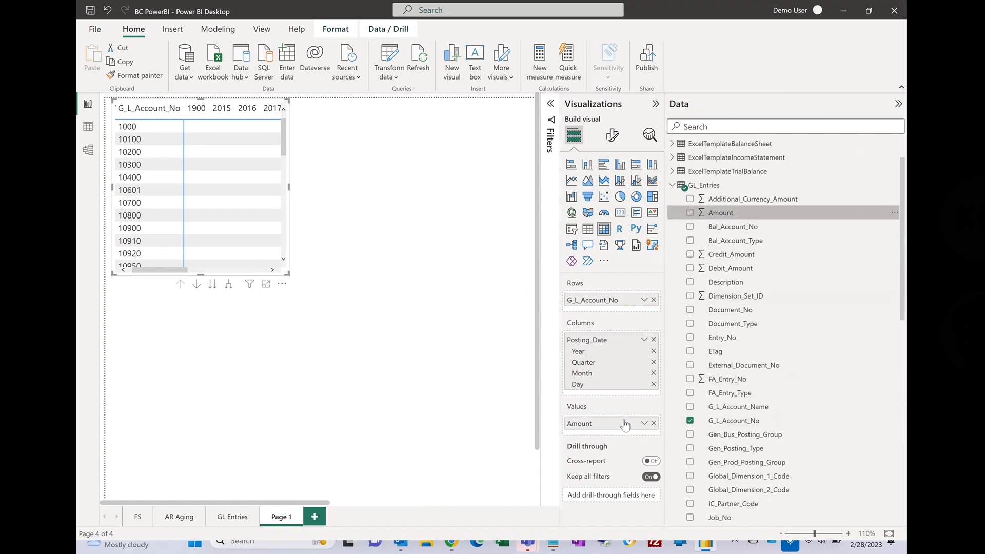
pyautogui.moveTo(289, 275); pyautogui.dragTo(512, 424)
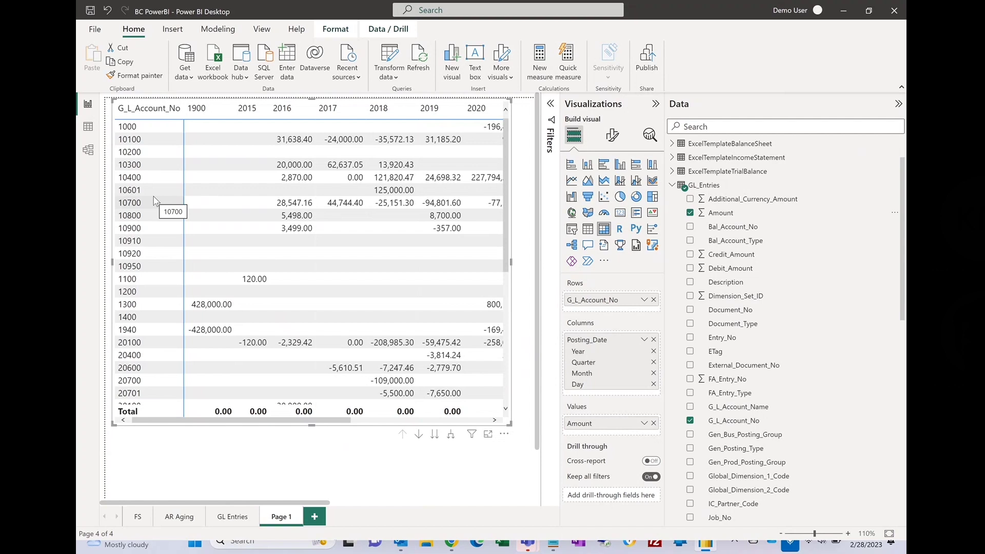
# Step: Expand the matrix's 2016 year column to the next level to show quarters with year totals
pyautogui.click(295, 140)
pyautogui.rightClick(296, 141)
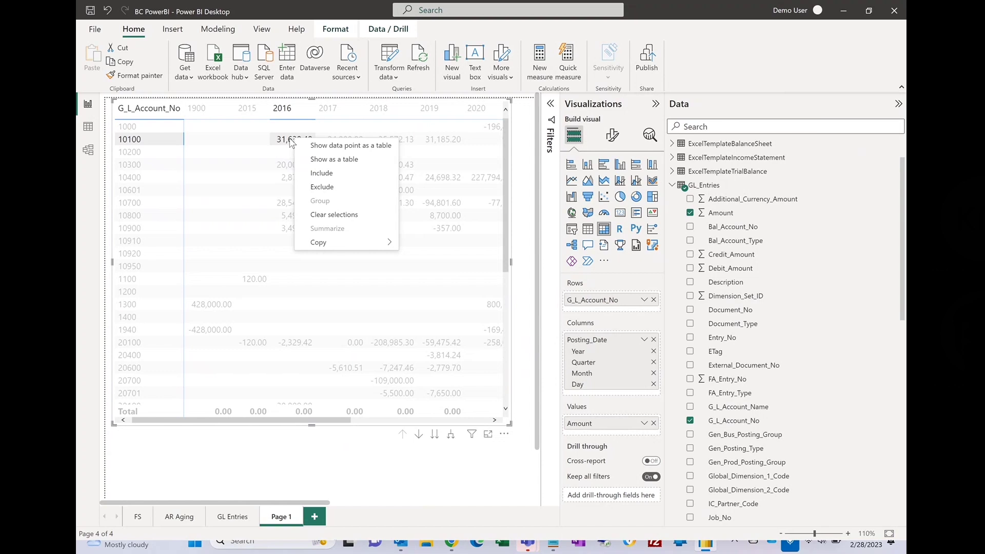
pyautogui.click(288, 106)
pyautogui.click(288, 105)
pyautogui.rightClick(288, 105)
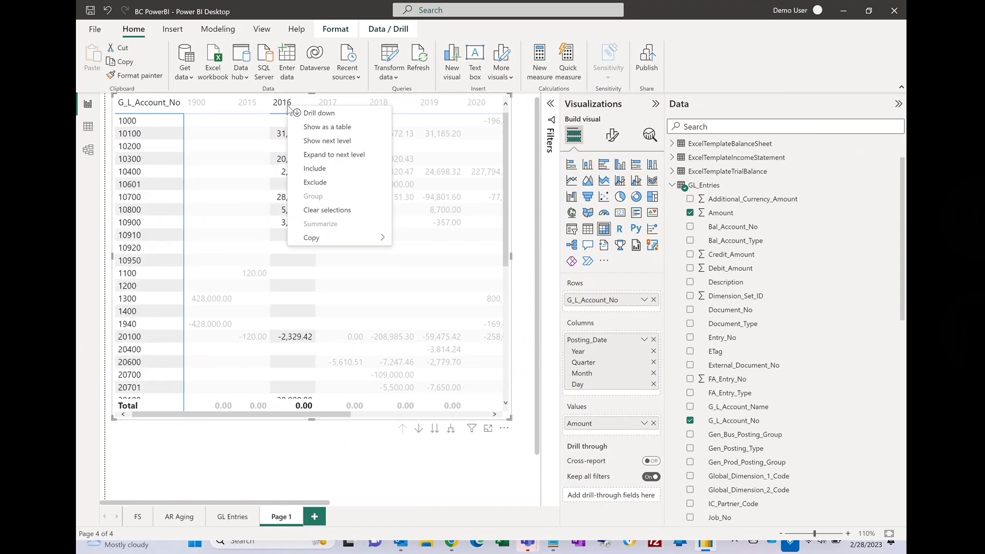
pyautogui.click(319, 160)
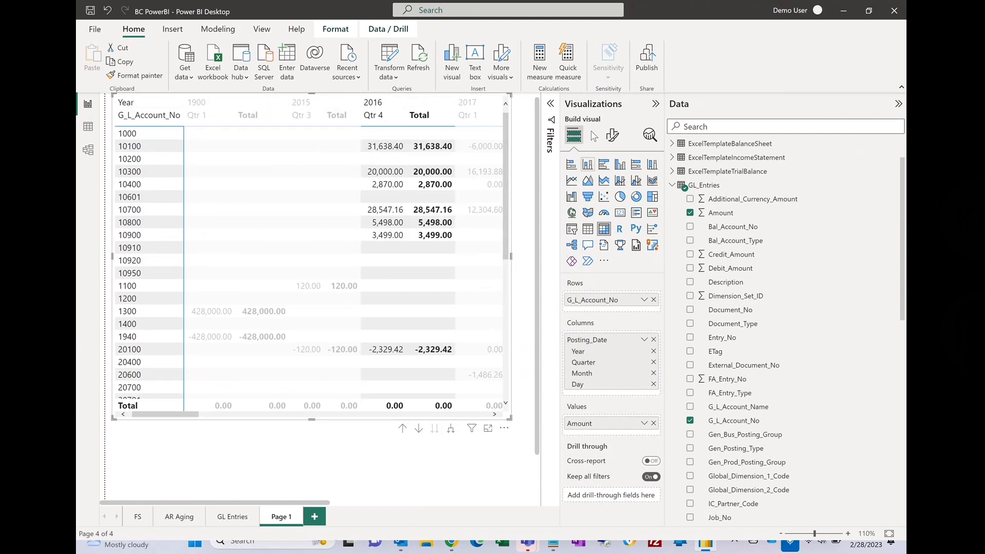
# Step: Switch the matrix's Posting_Date - Day filter card to Basic filtering
pyautogui.click(551, 103)
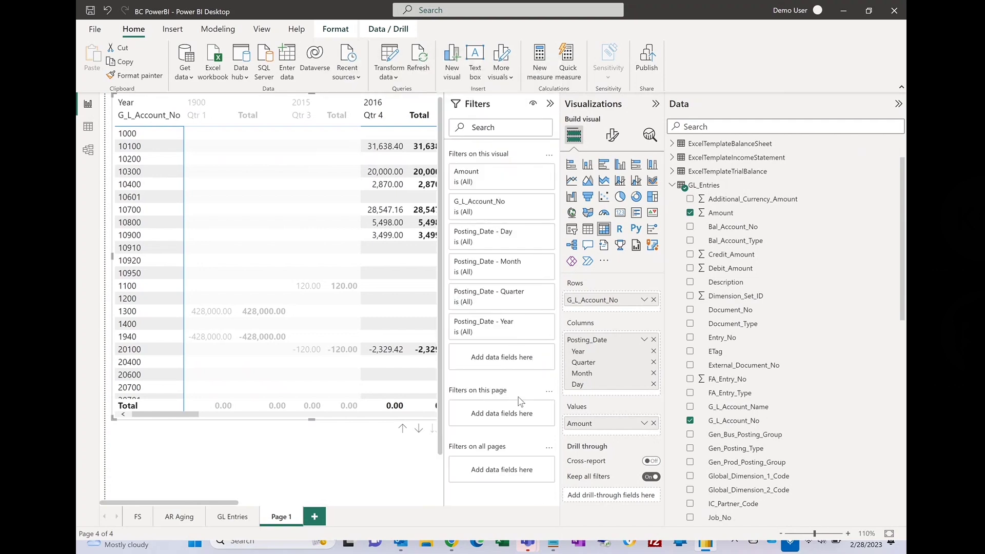
pyautogui.click(531, 233)
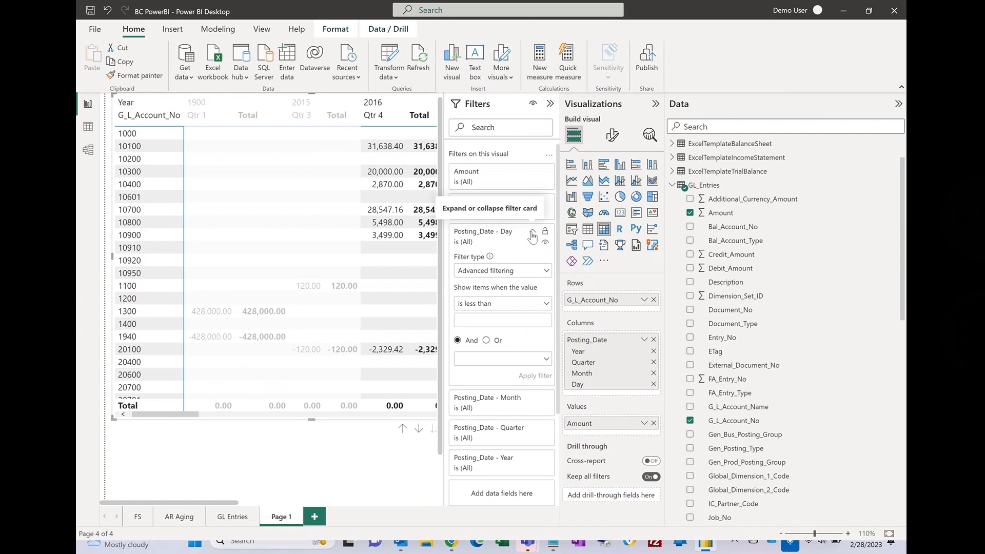
pyautogui.click(511, 272)
pyautogui.click(504, 300)
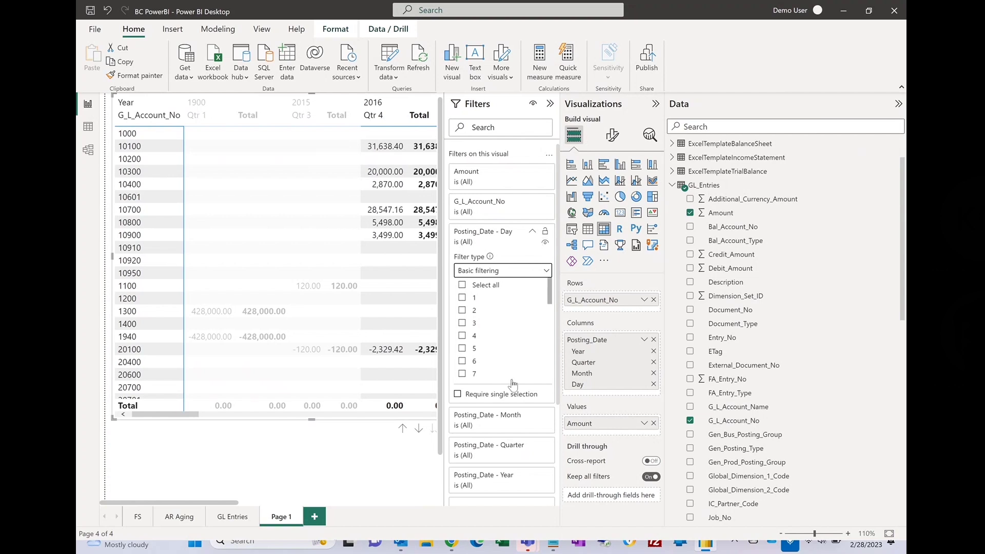
# Step: Set the Posting_Date - Year filter to Basic, keep only 2020, then add a blank Page 2
pyautogui.click(503, 482)
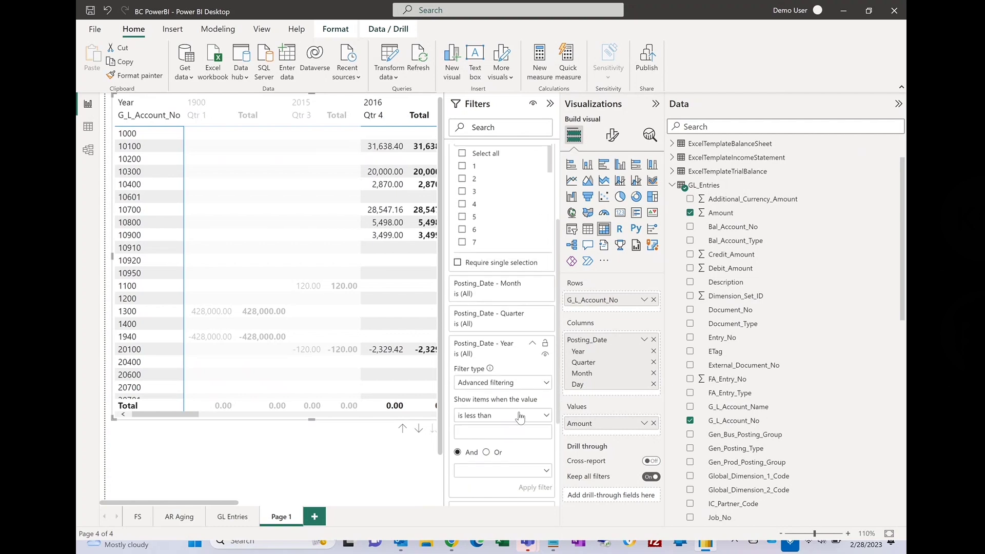
pyautogui.click(513, 383)
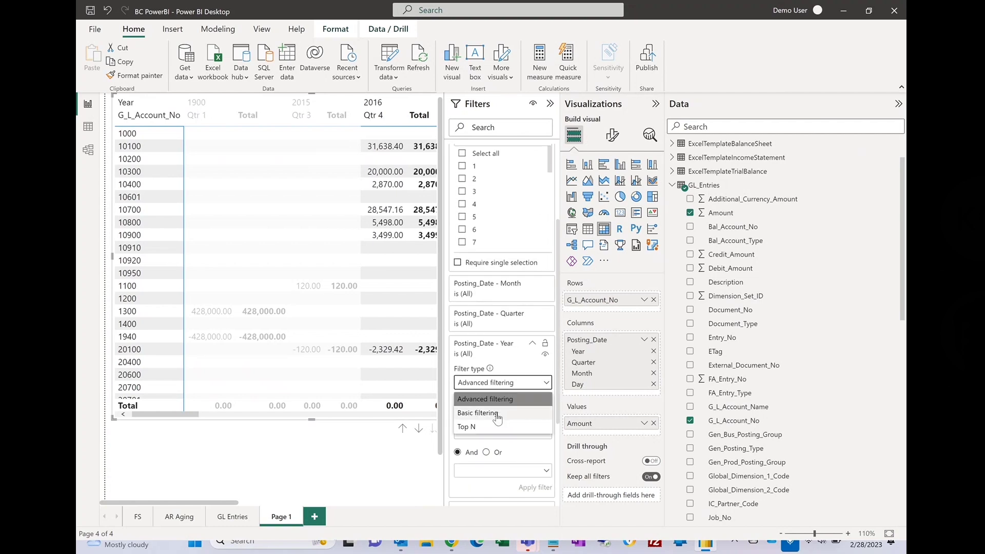
pyautogui.click(504, 413)
pyautogui.scroll(-9, 484, 473)
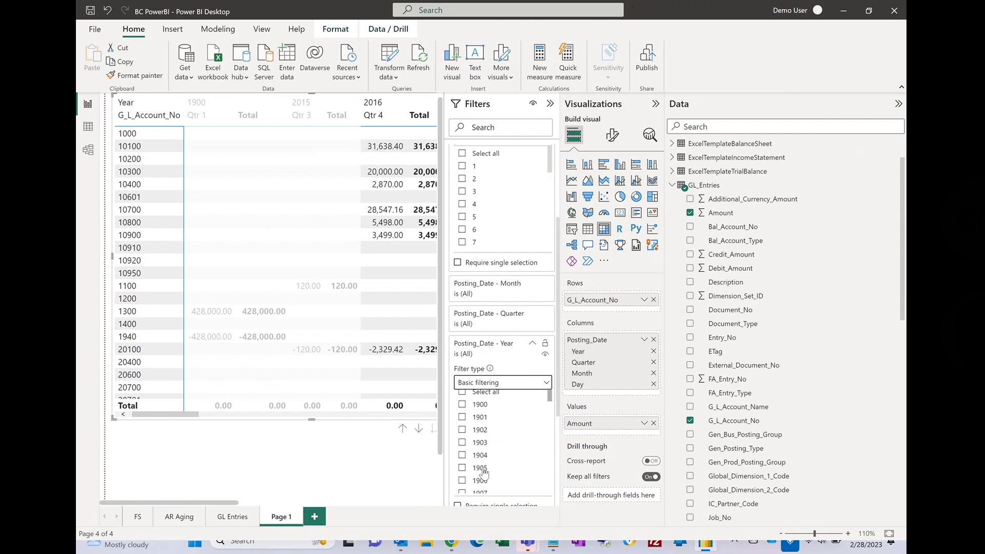
pyautogui.scroll(-20, 484, 473)
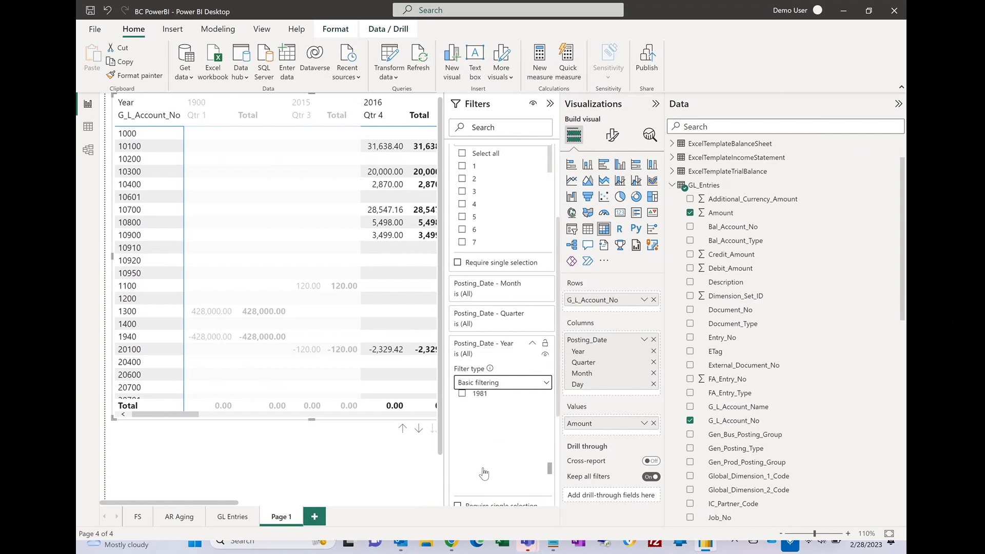
pyautogui.scroll(-4, 483, 472)
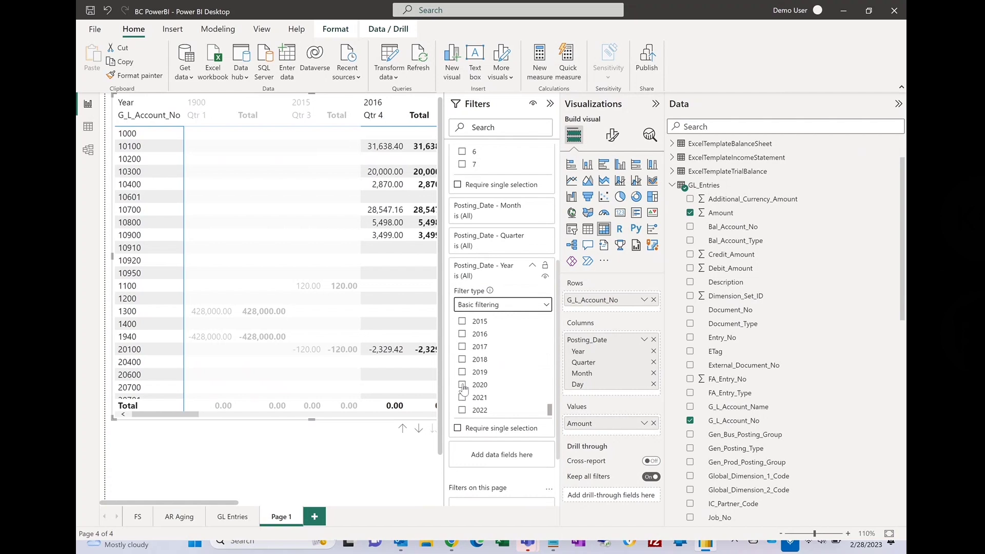
pyautogui.click(462, 385)
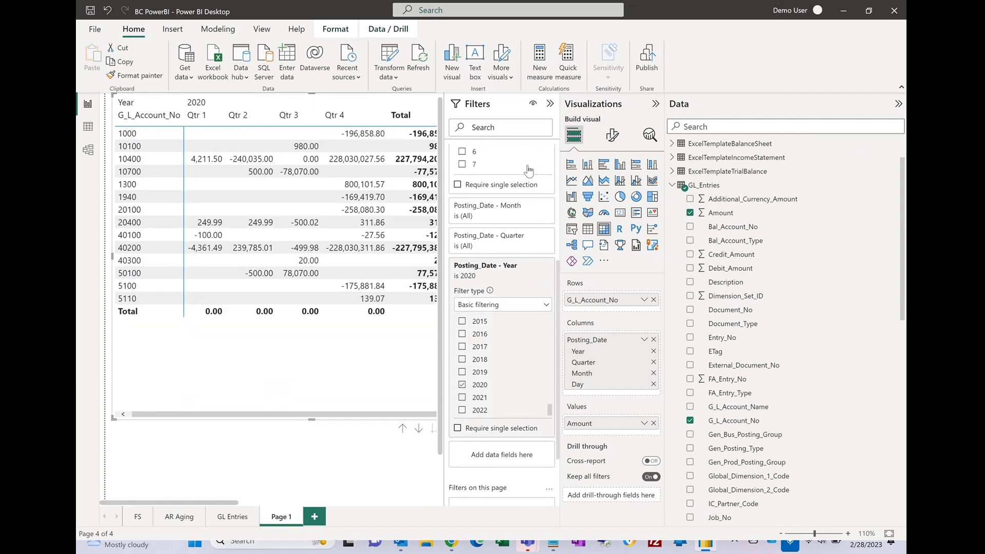
pyautogui.click(549, 104)
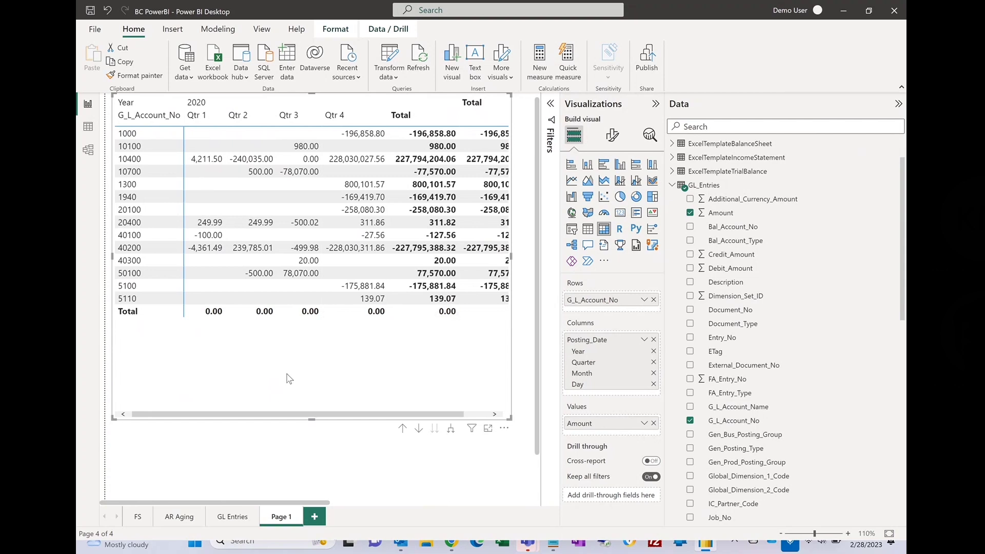
pyautogui.click(315, 516)
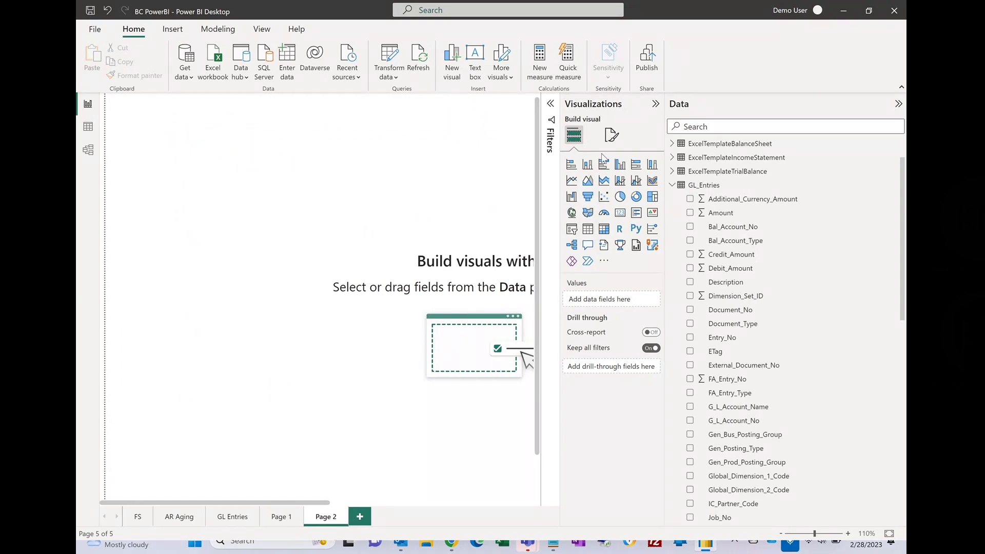
# Step: Add a table of GL_Entries Document_No and Posting_Date, showing Posting_Date as a plain date
pyautogui.click(588, 231)
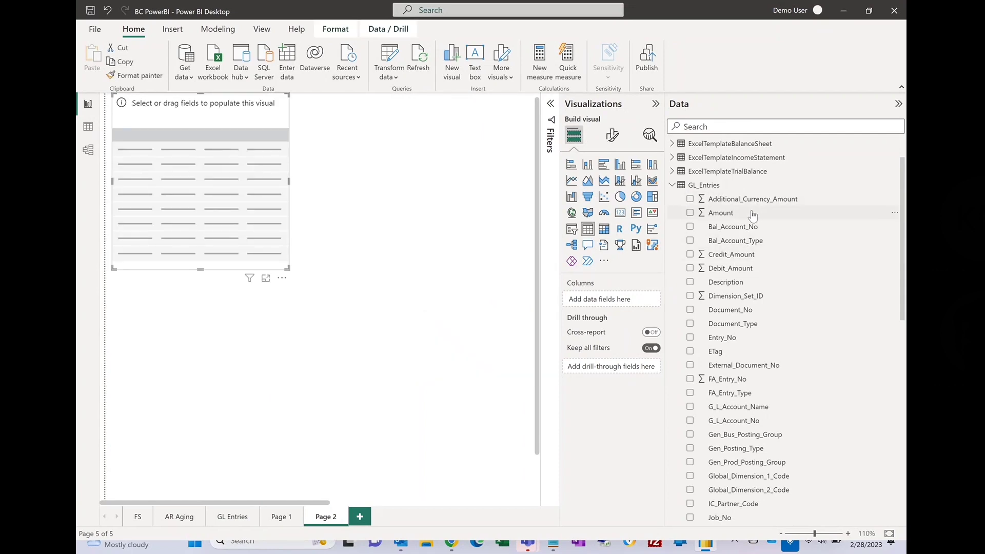
pyautogui.click(690, 311)
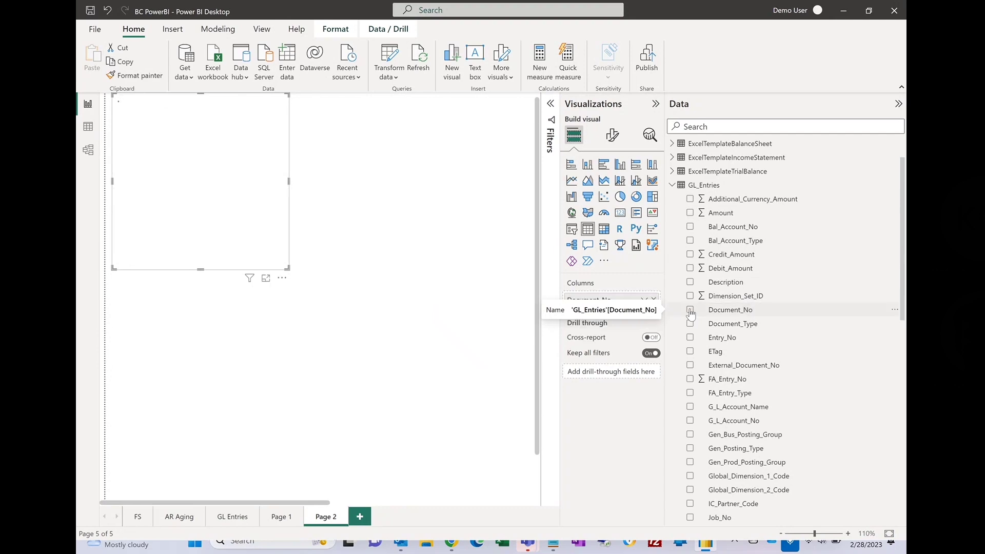
pyautogui.scroll(-4, 690, 312)
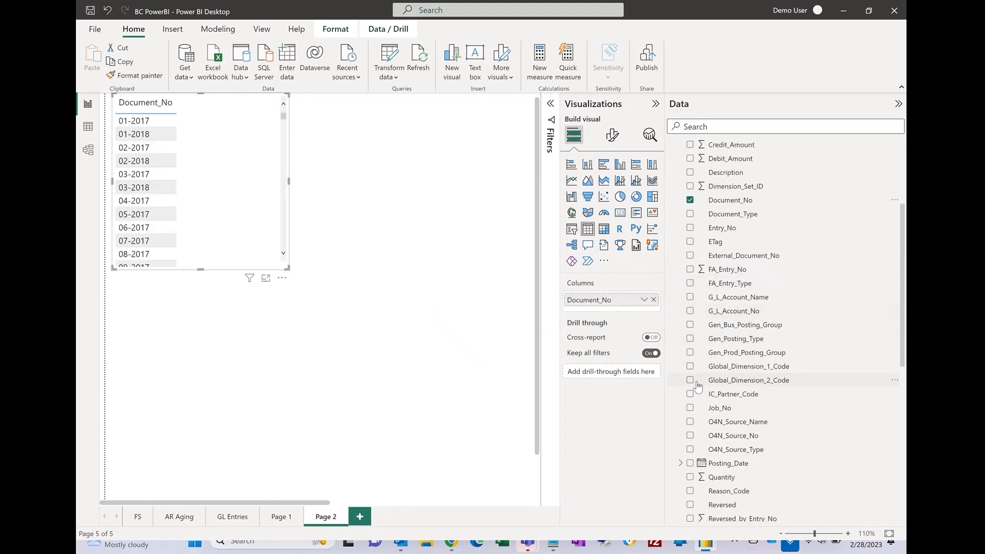
pyautogui.scroll(-2, 691, 385)
pyautogui.click(690, 403)
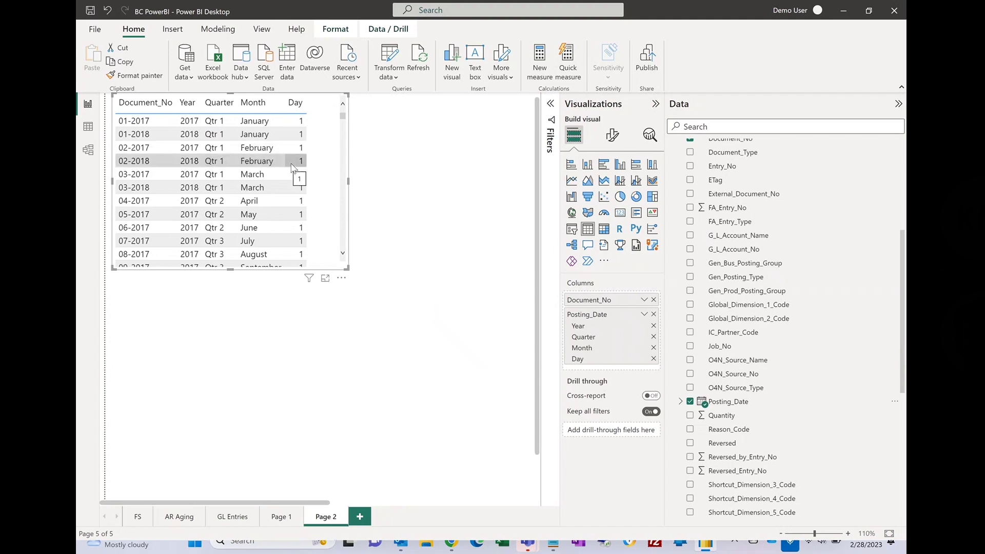
pyautogui.click(644, 315)
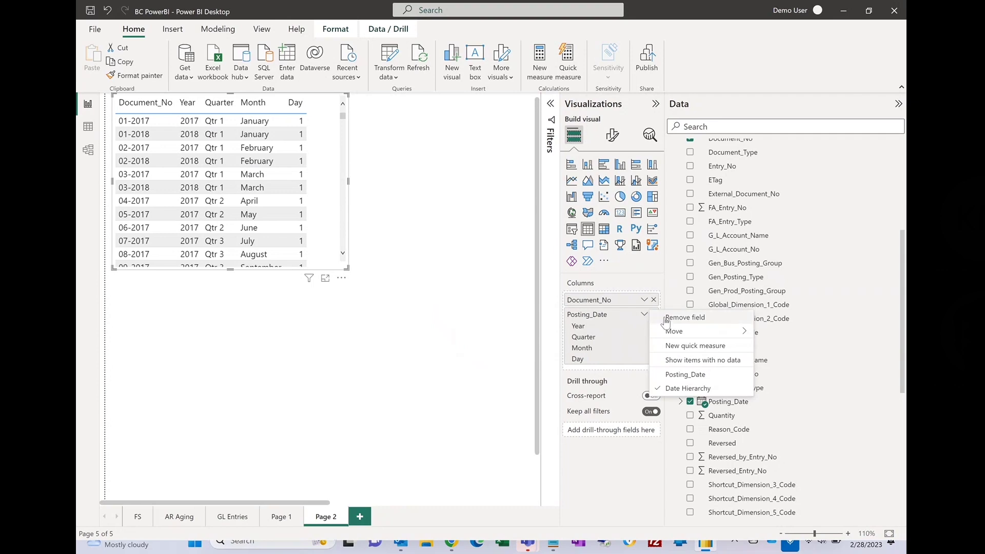
pyautogui.click(686, 374)
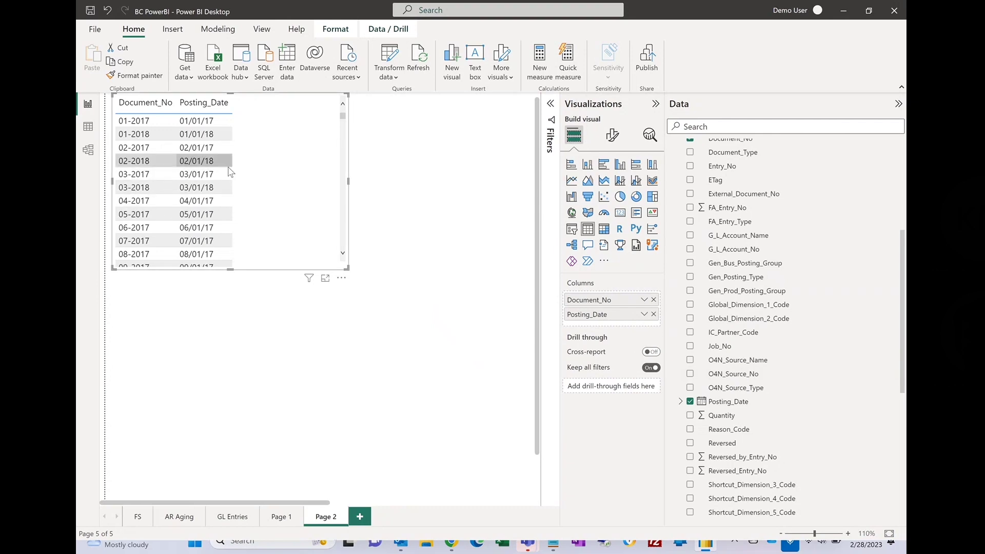
# Step: Add G_L_Account_No, G_L_Account_Name and Amount columns to the table and widen it
pyautogui.scroll(3, 744, 352)
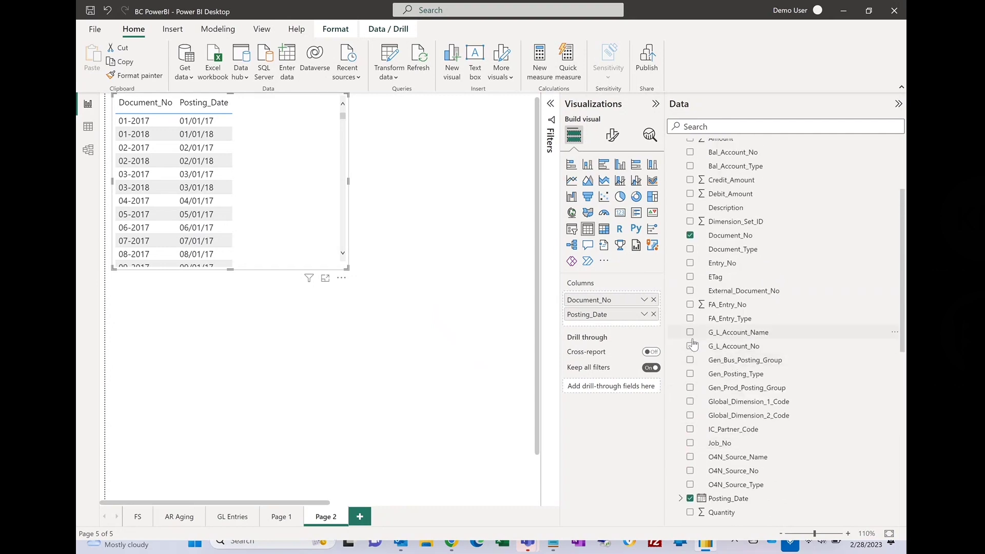
pyautogui.click(690, 346)
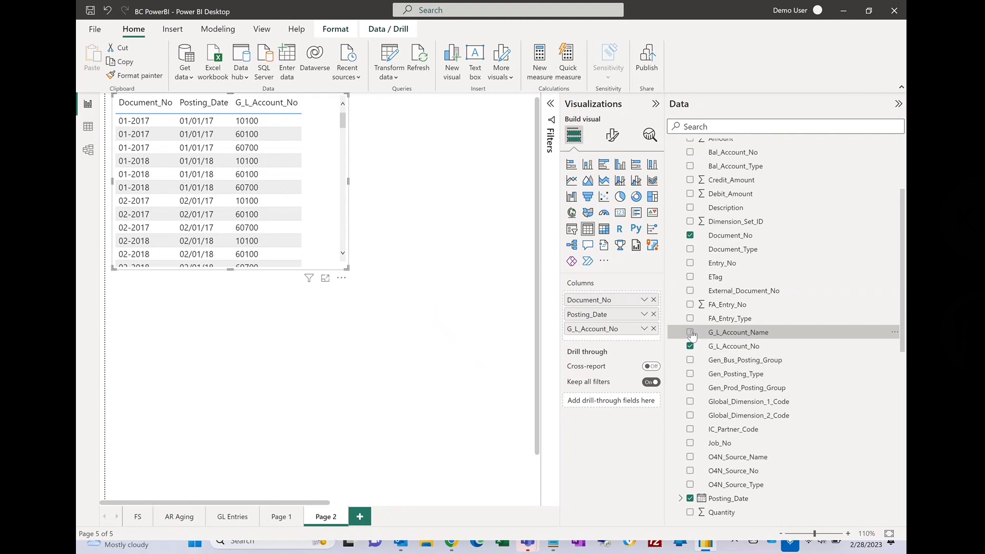
pyautogui.click(690, 333)
pyautogui.scroll(2, 743, 298)
pyautogui.scroll(2, 743, 298)
pyautogui.click(690, 227)
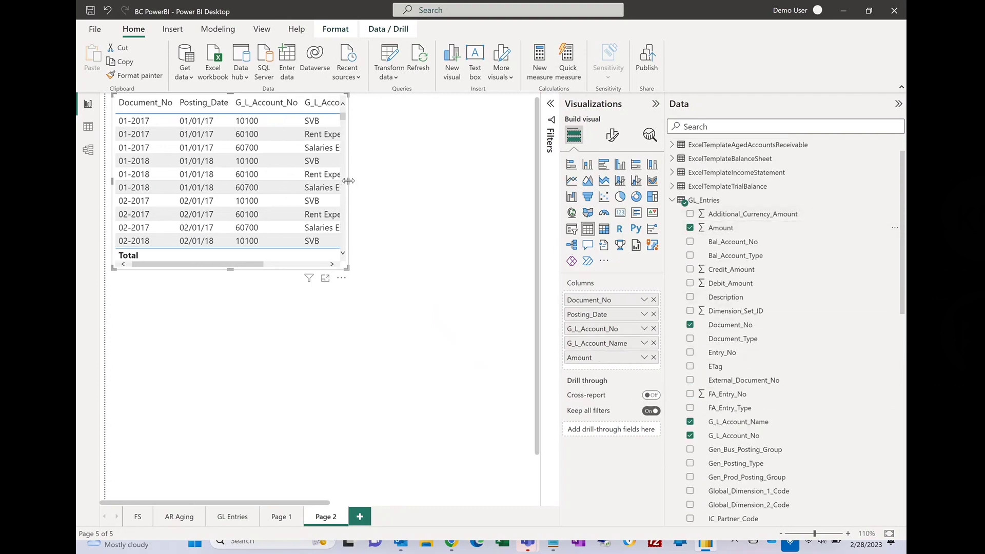
pyautogui.moveTo(348, 180); pyautogui.dragTo(532, 198)
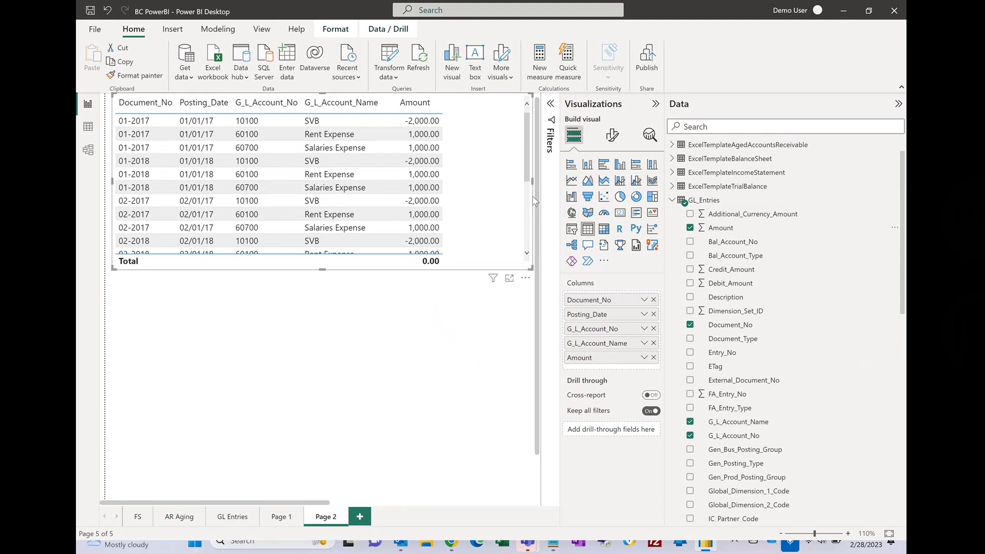
# Step: Add a Description column and place it before Amount
pyautogui.click(690, 297)
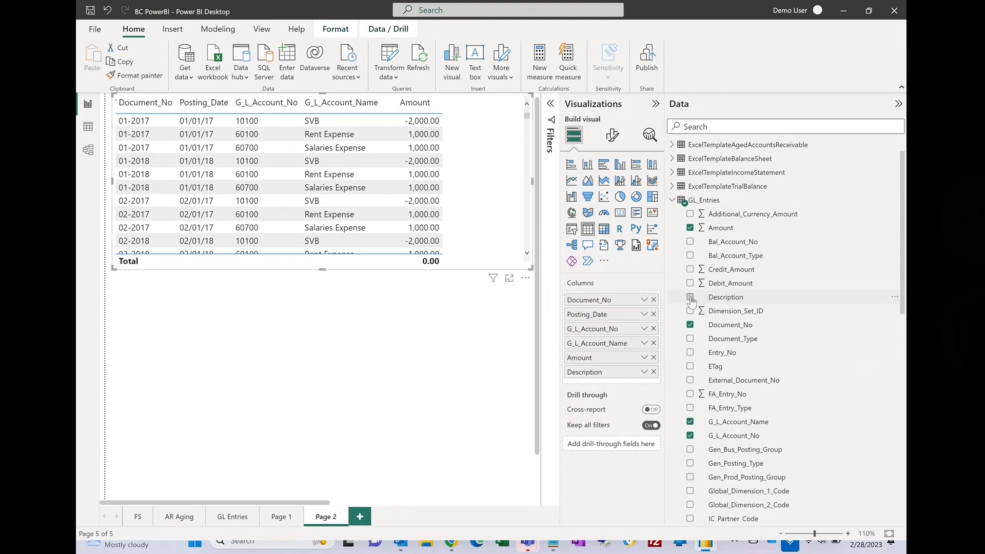
pyautogui.moveTo(595, 373); pyautogui.dragTo(595, 358)
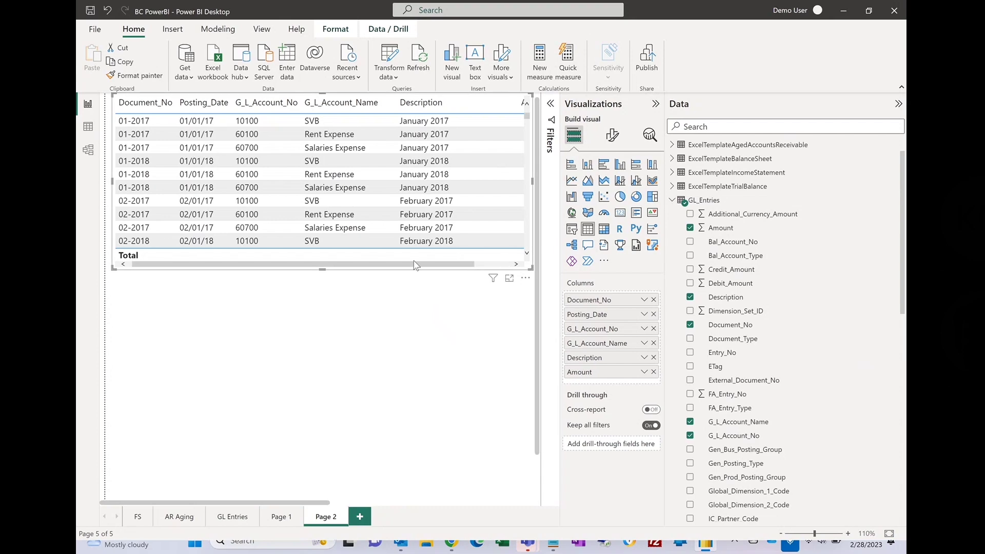
pyautogui.moveTo(414, 264); pyautogui.dragTo(347, 266)
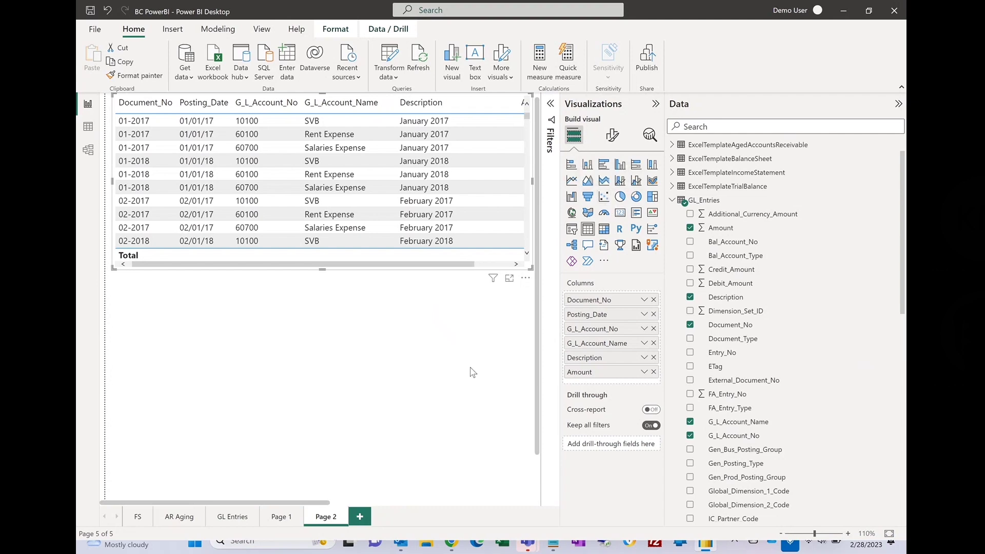
# Step: Add a new Page 3 with an empty pie chart
pyautogui.click(360, 517)
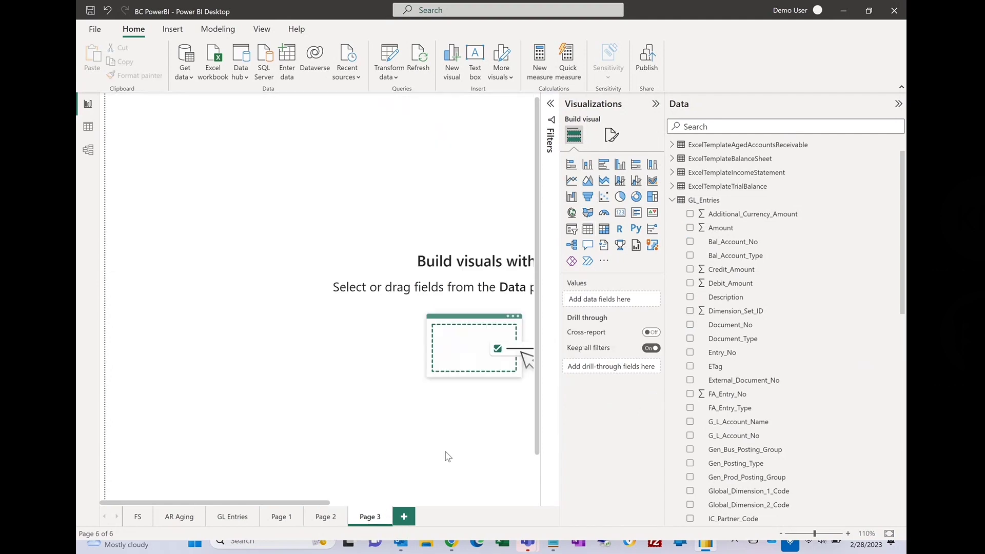
pyautogui.click(672, 200)
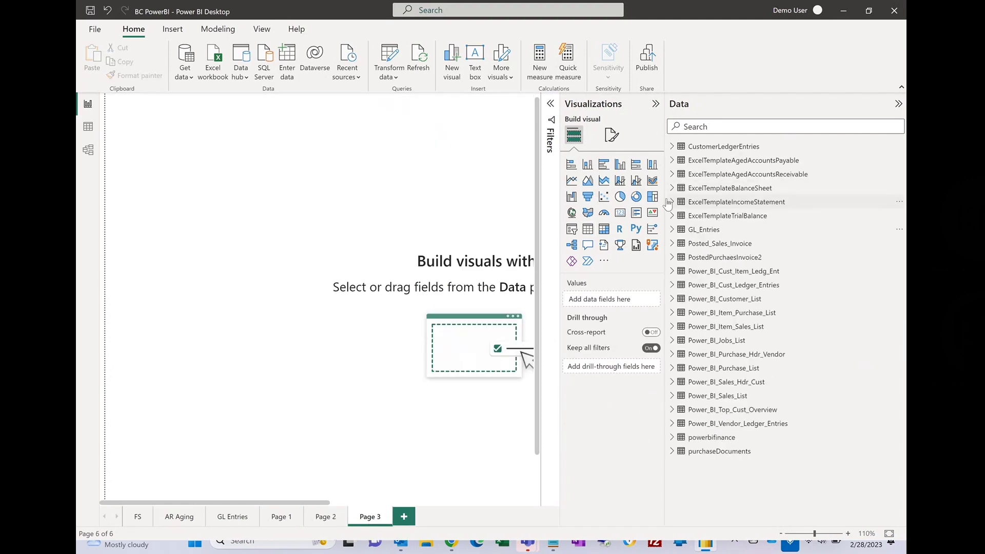
pyautogui.click(620, 200)
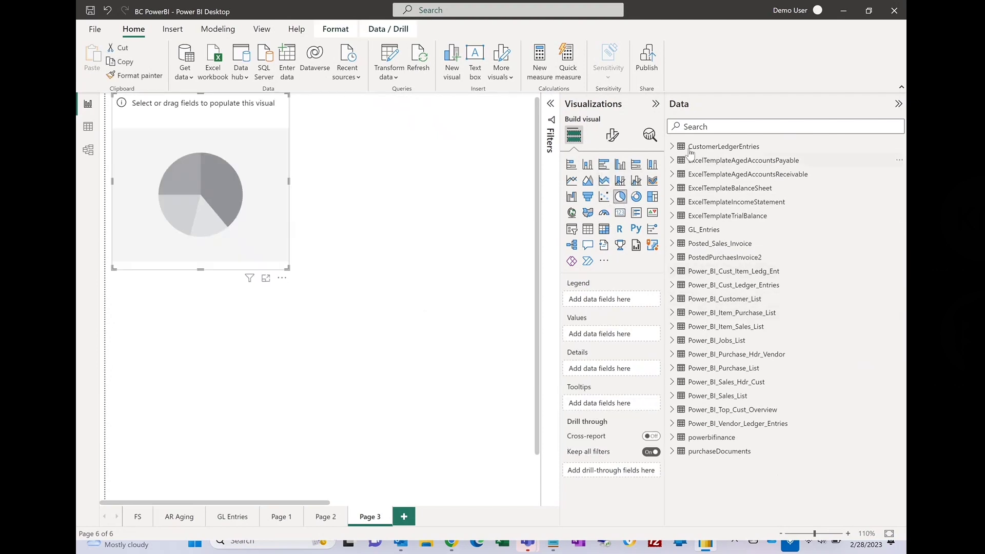
# Step: Chart CustomerLedgerEntries Amount by Customer_No in the pie and widen it so labels fit
pyautogui.click(672, 147)
pyautogui.click(672, 147)
pyautogui.click(672, 147)
pyautogui.click(690, 161)
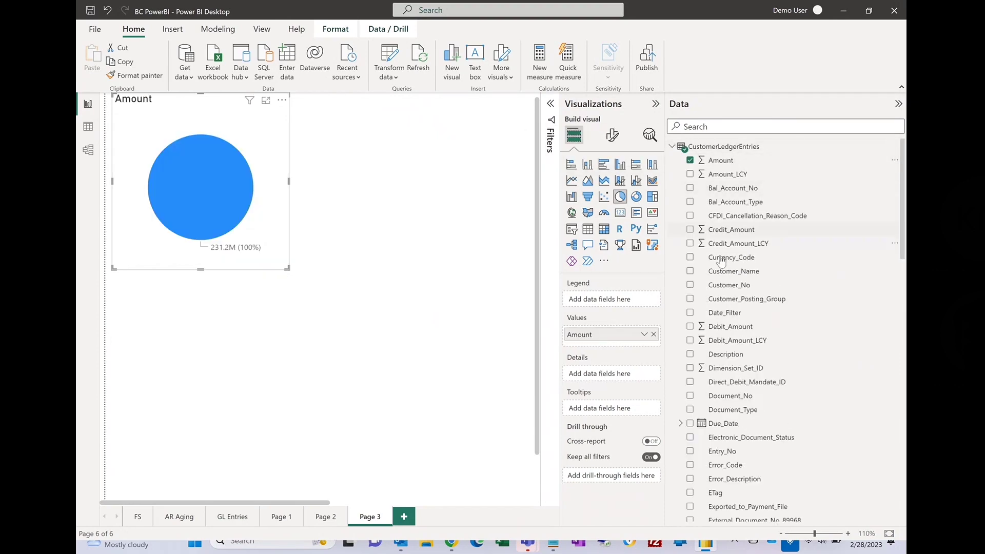
pyautogui.click(689, 285)
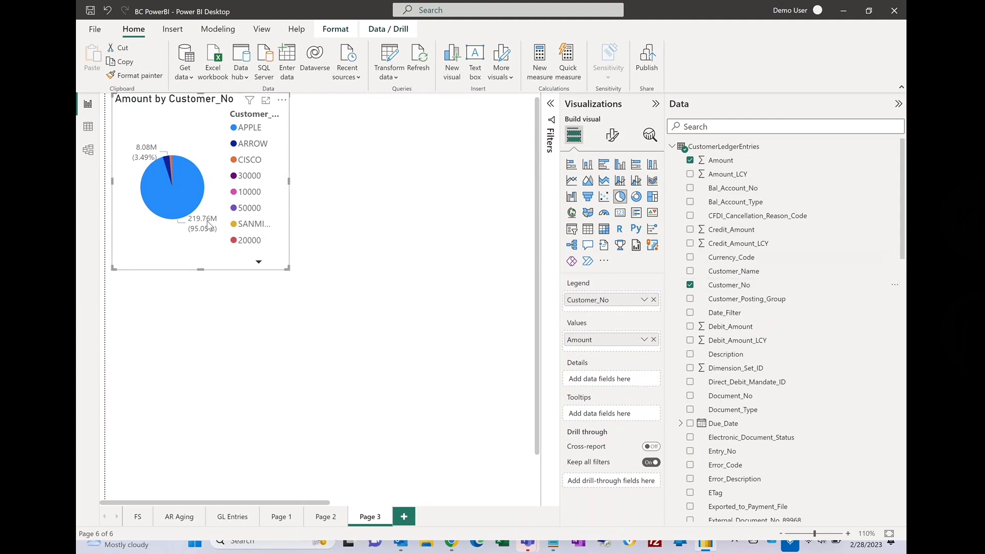
pyautogui.moveTo(289, 180); pyautogui.dragTo(387, 180)
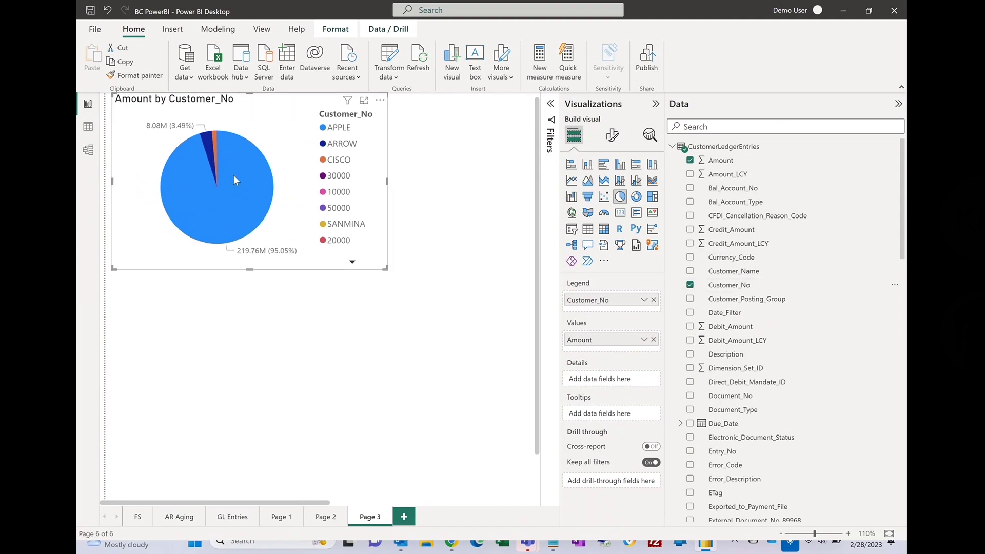
pyautogui.click(482, 177)
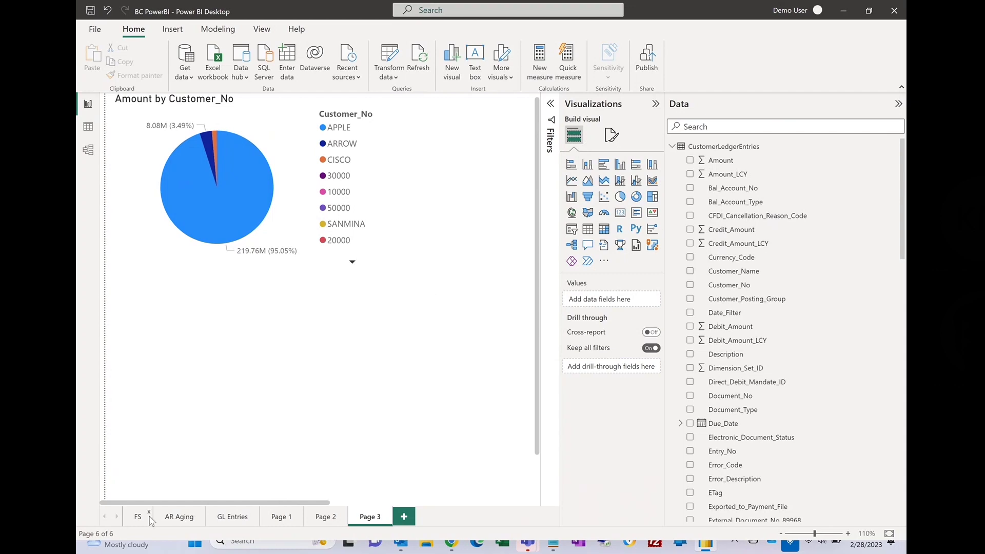
pyautogui.click(139, 517)
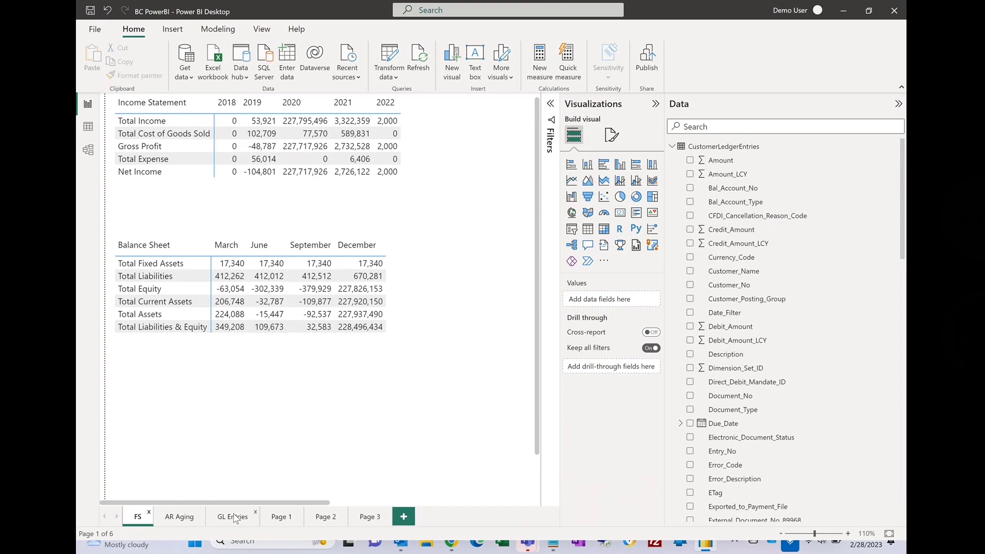
pyautogui.click(182, 520)
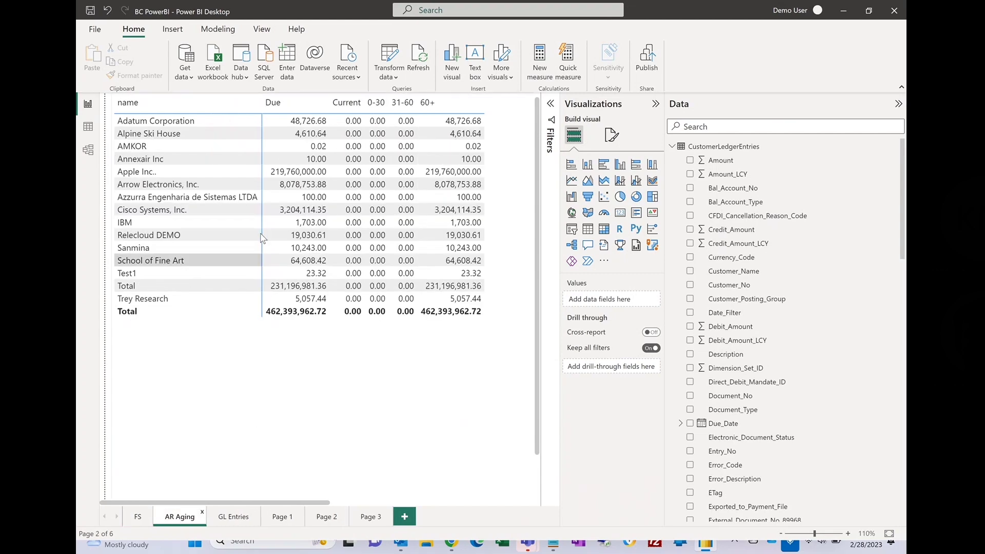
pyautogui.click(243, 515)
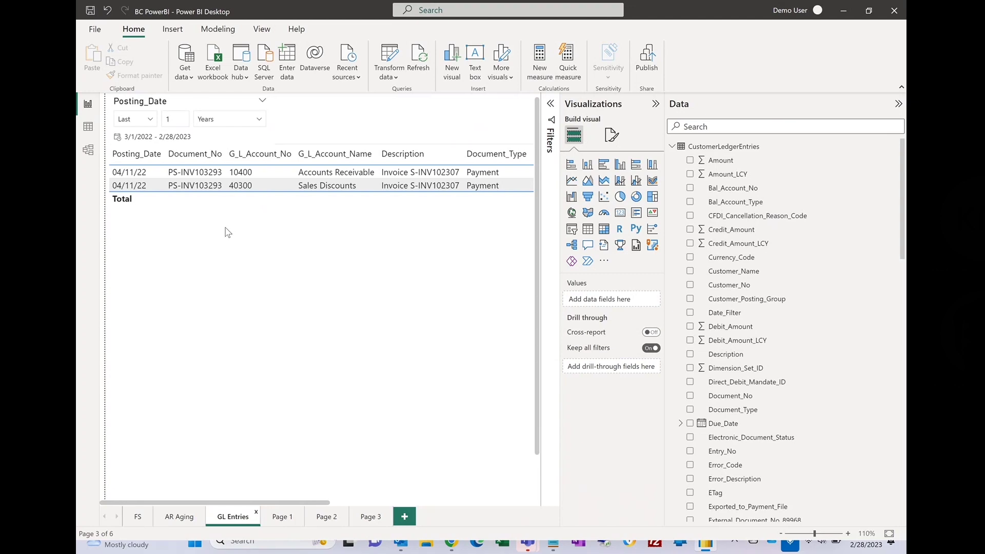
pyautogui.click(281, 518)
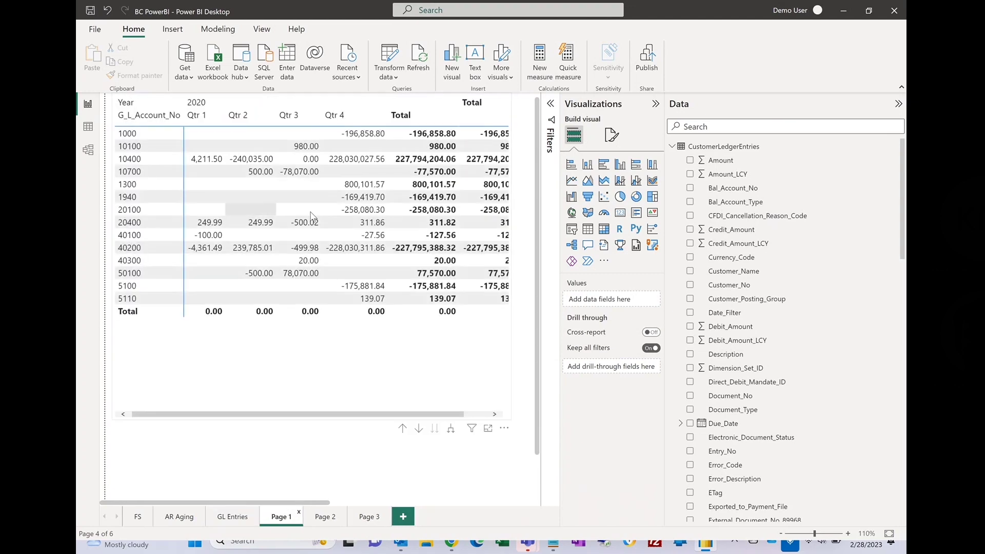
pyautogui.click(379, 522)
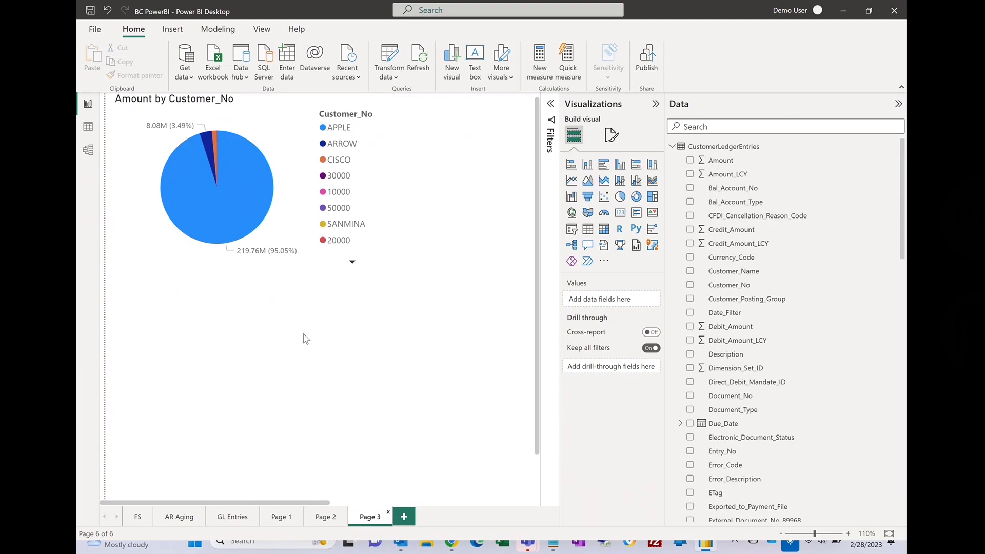